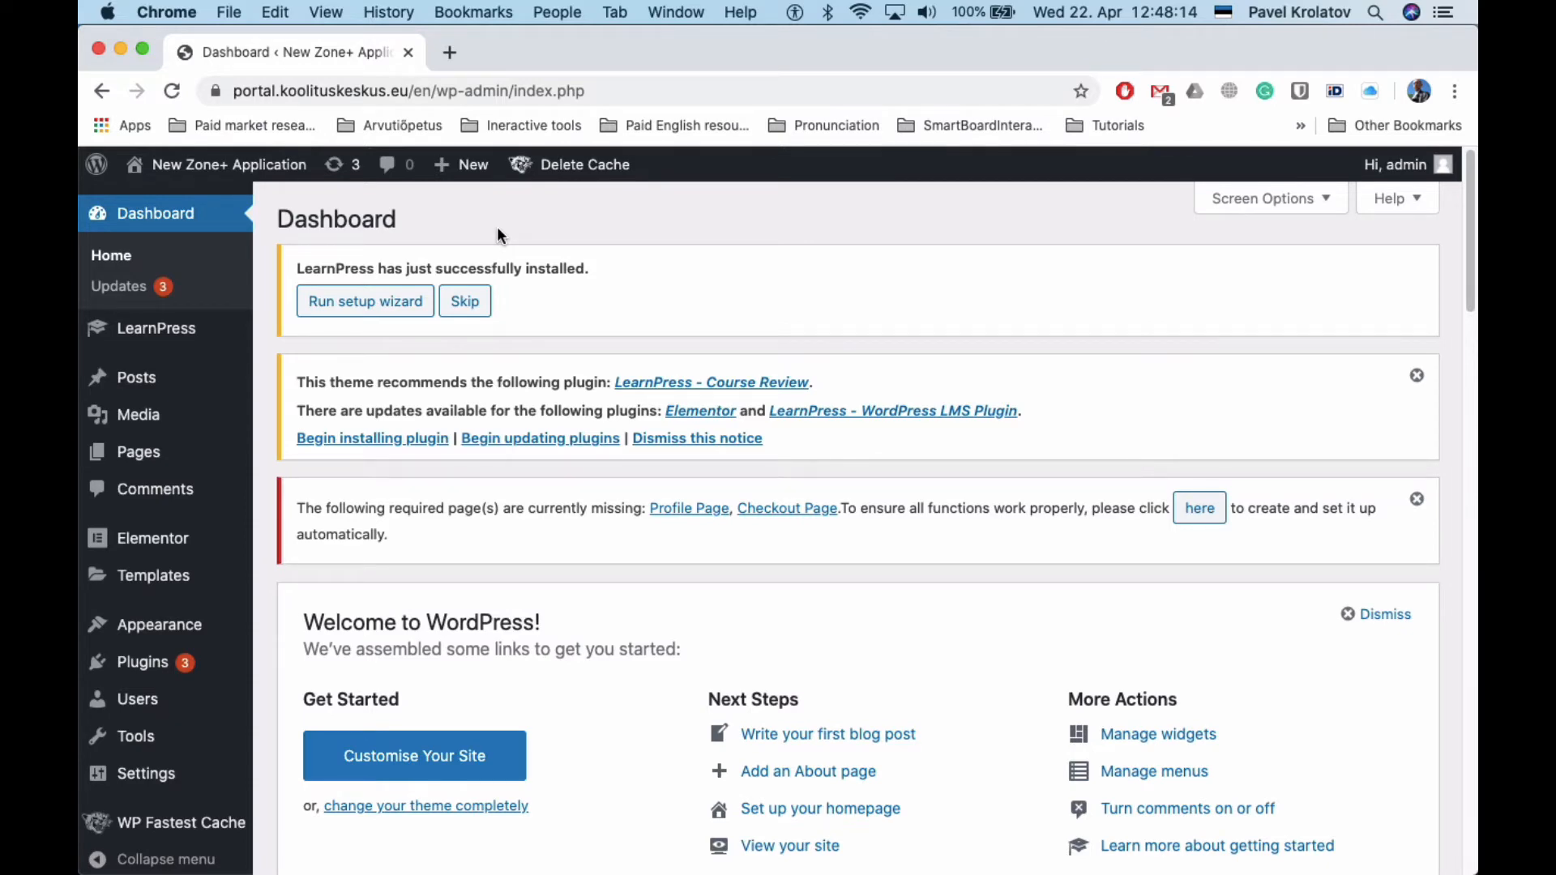
Start the LearnPress setup wizard from the Dashboard's 'successfully installed' notice
{"action": "left_click", "coordinate": [400, 301]}
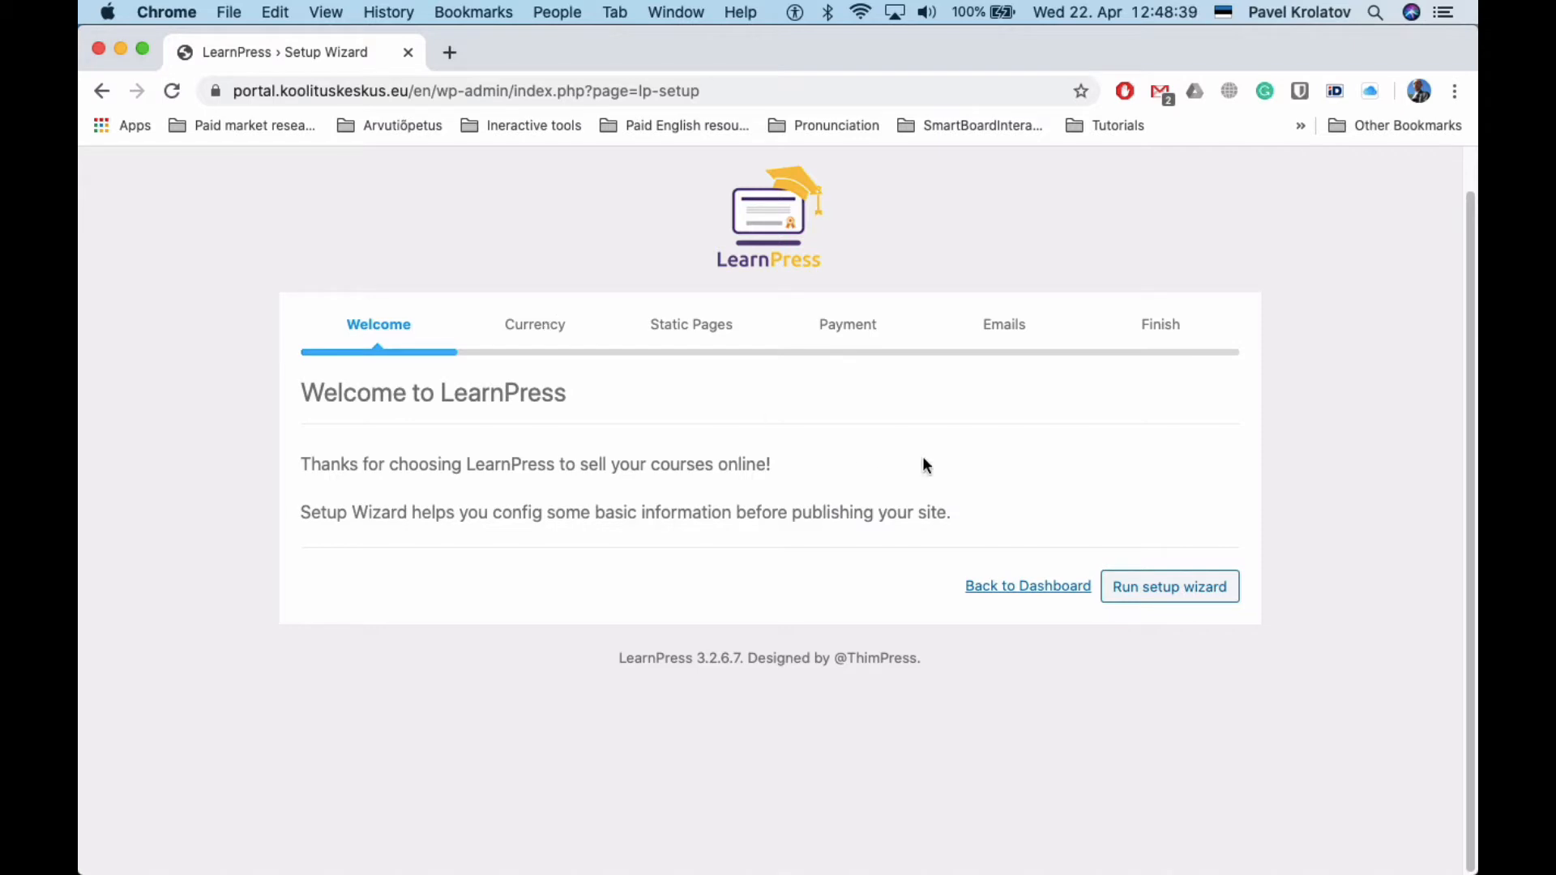
Advance the wizard from its Welcome screen to the Currency step
{"action": "left_click", "coordinate": [1173, 607]}
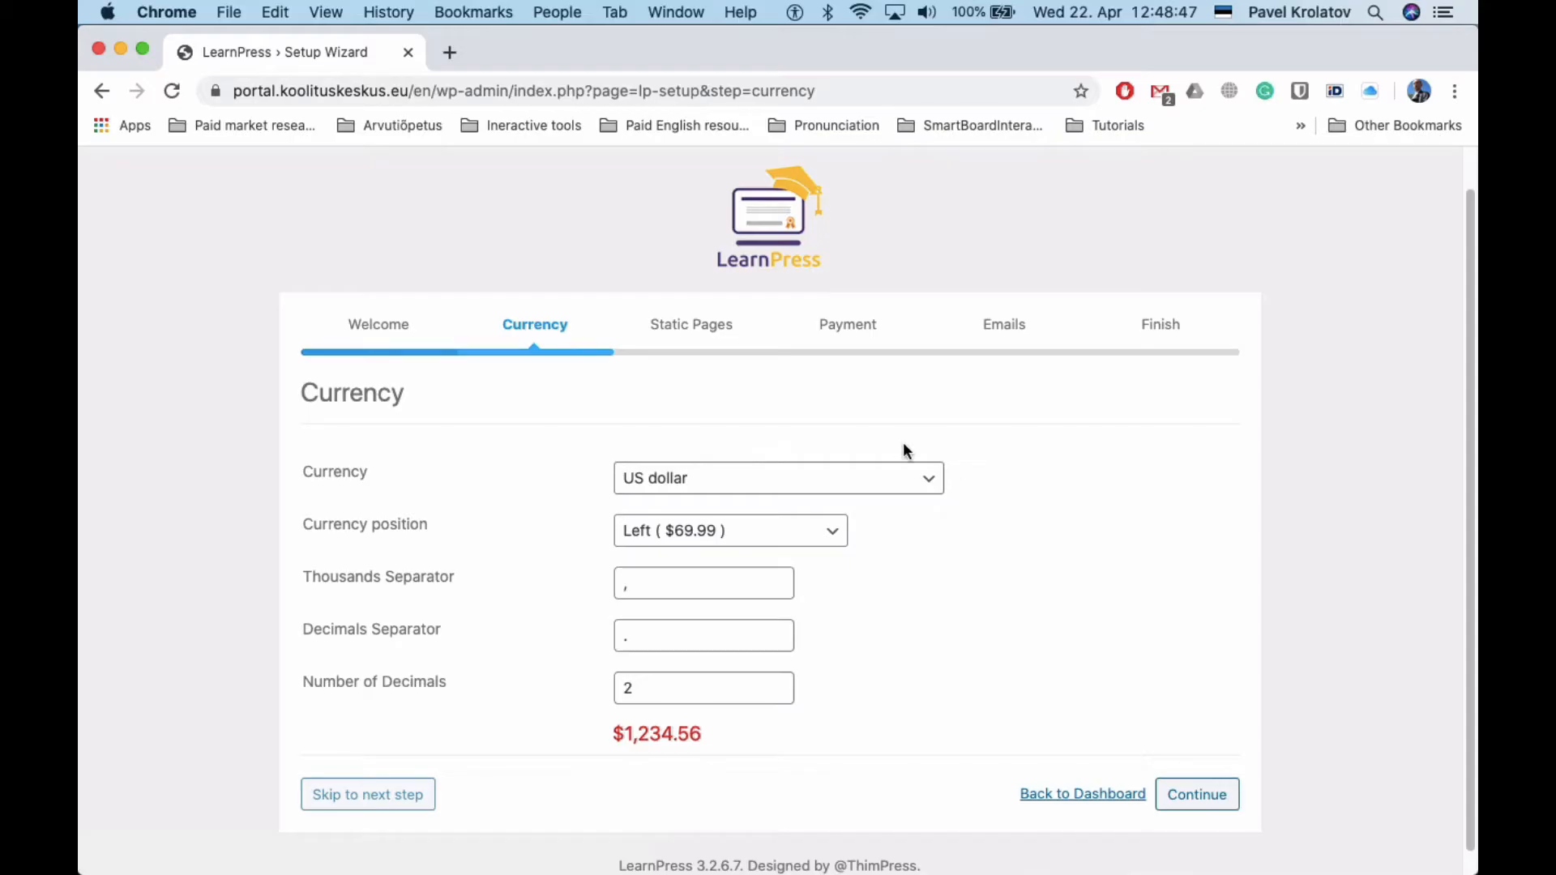
{"action": "scroll", "coordinate": [851, 438], "scroll_direction": "down", "scroll_amount": 1}
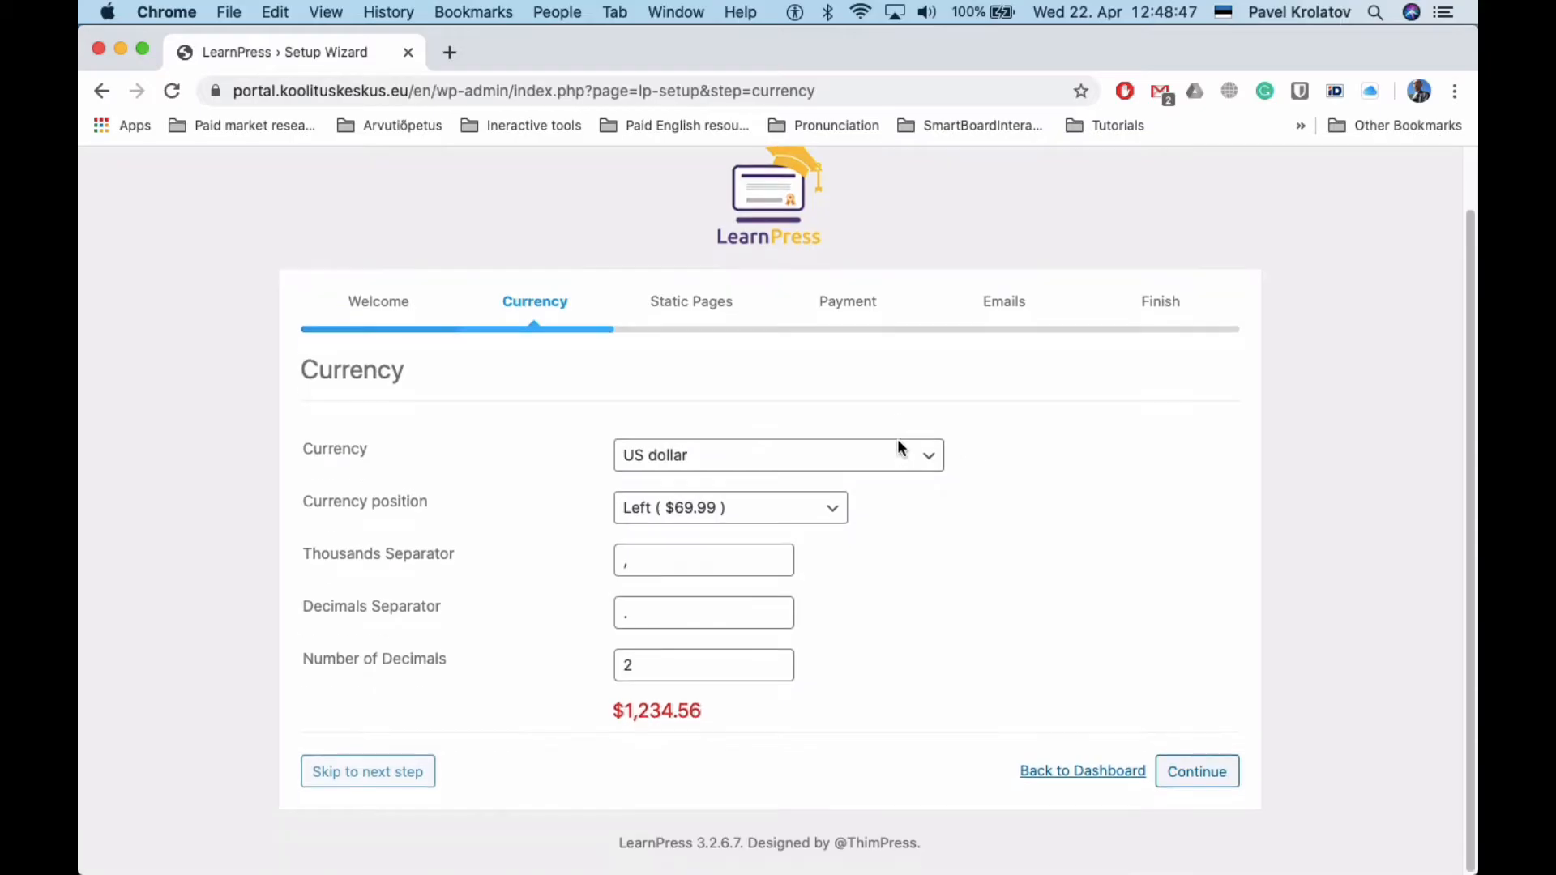
Select Euro as the currency and continue to the Static Pages step
{"action": "left_click", "coordinate": [778, 476]}
{"action": "key", "text": "e"}
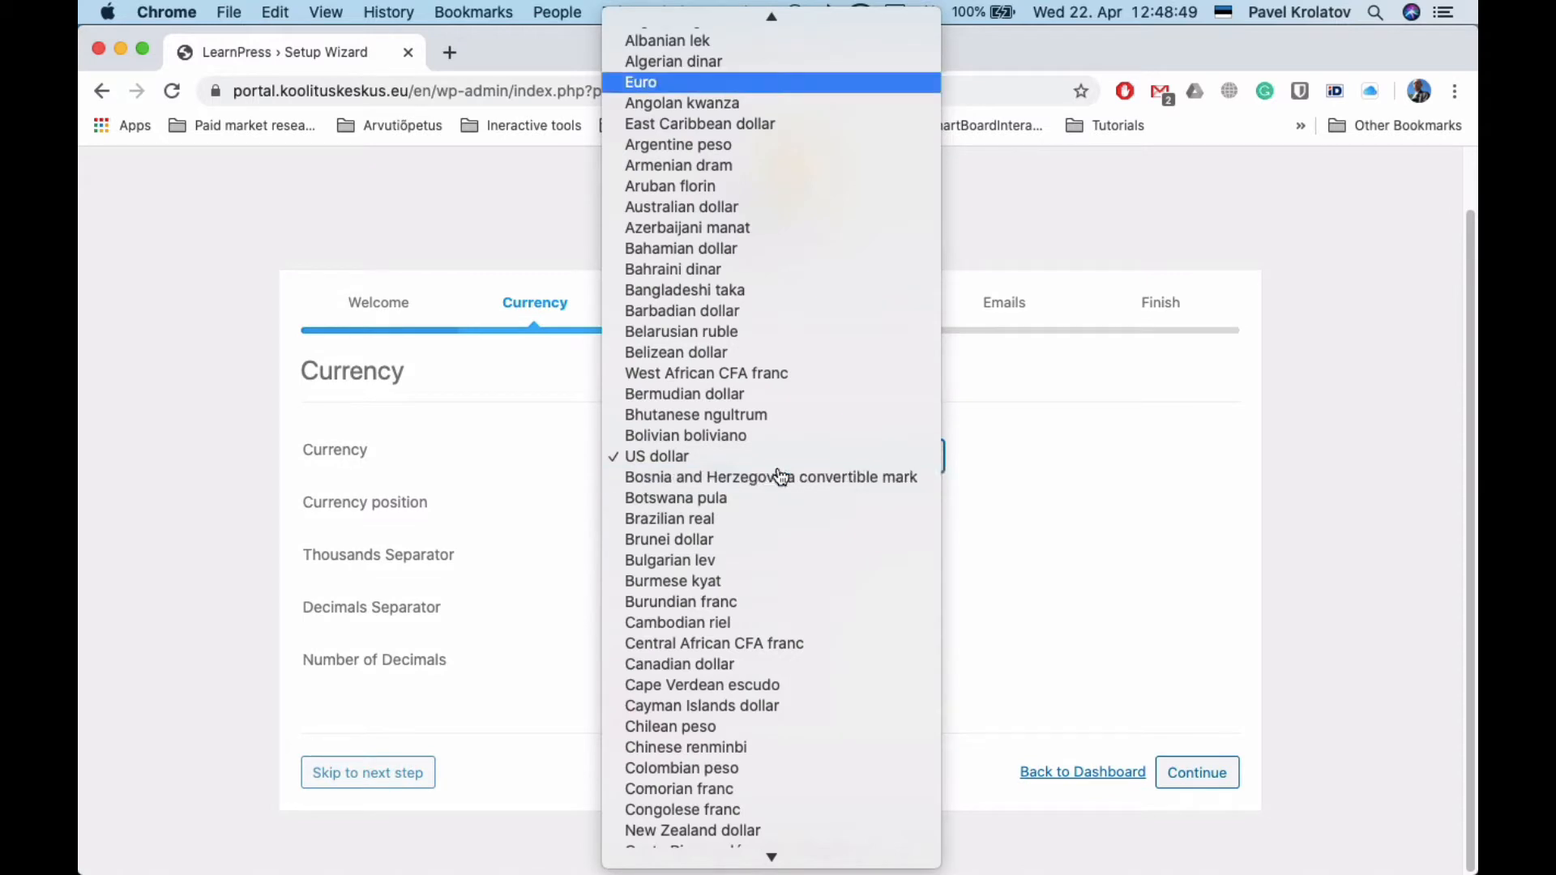
{"action": "left_click", "coordinate": [645, 81]}
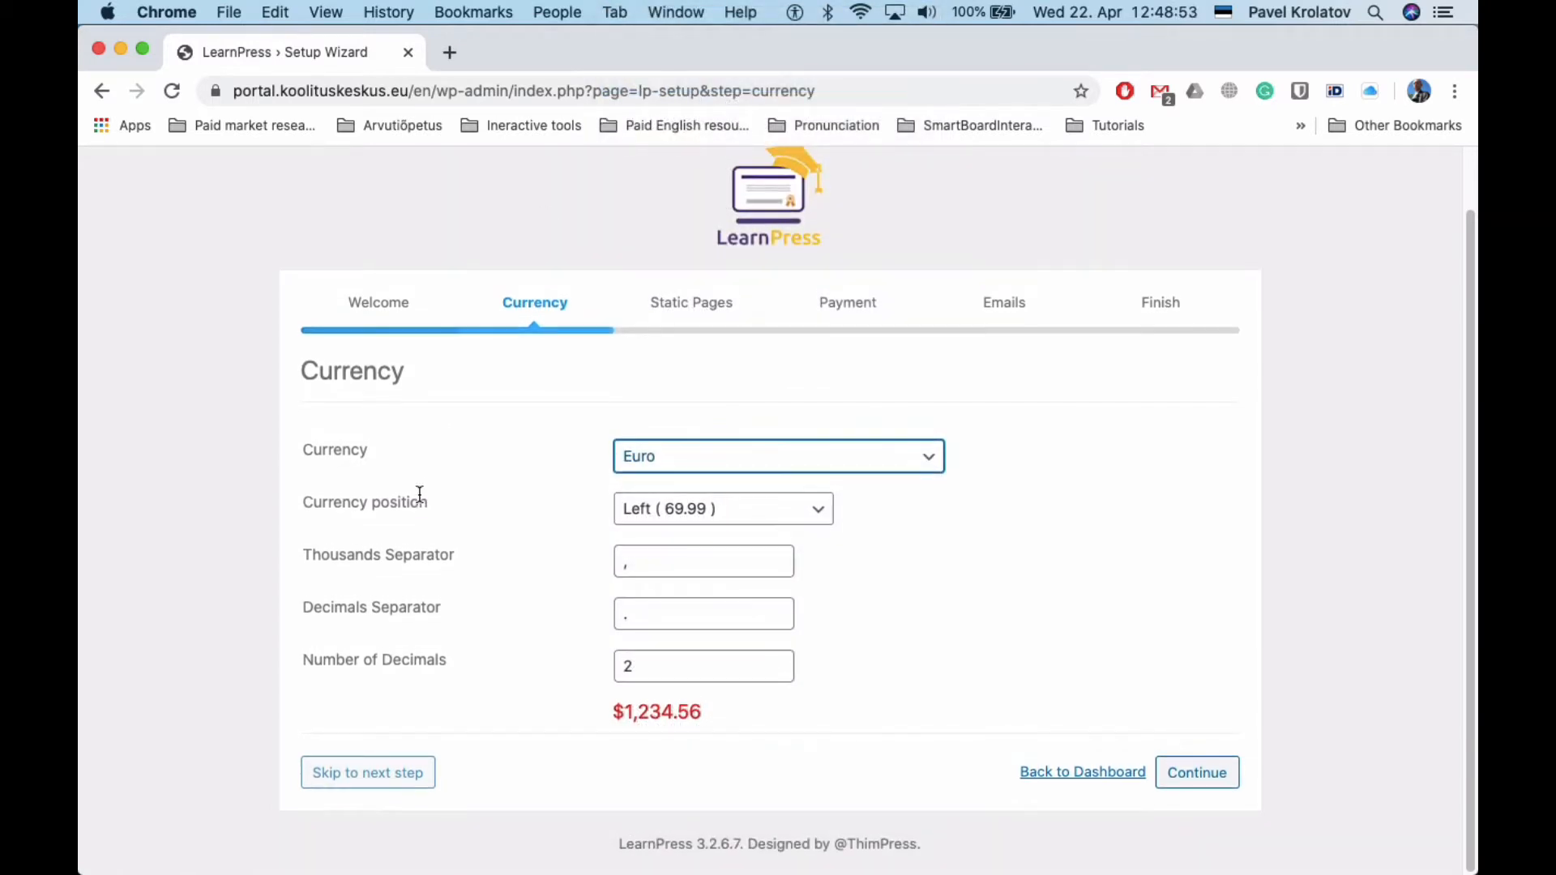
{"action": "left_click", "coordinate": [1197, 774]}
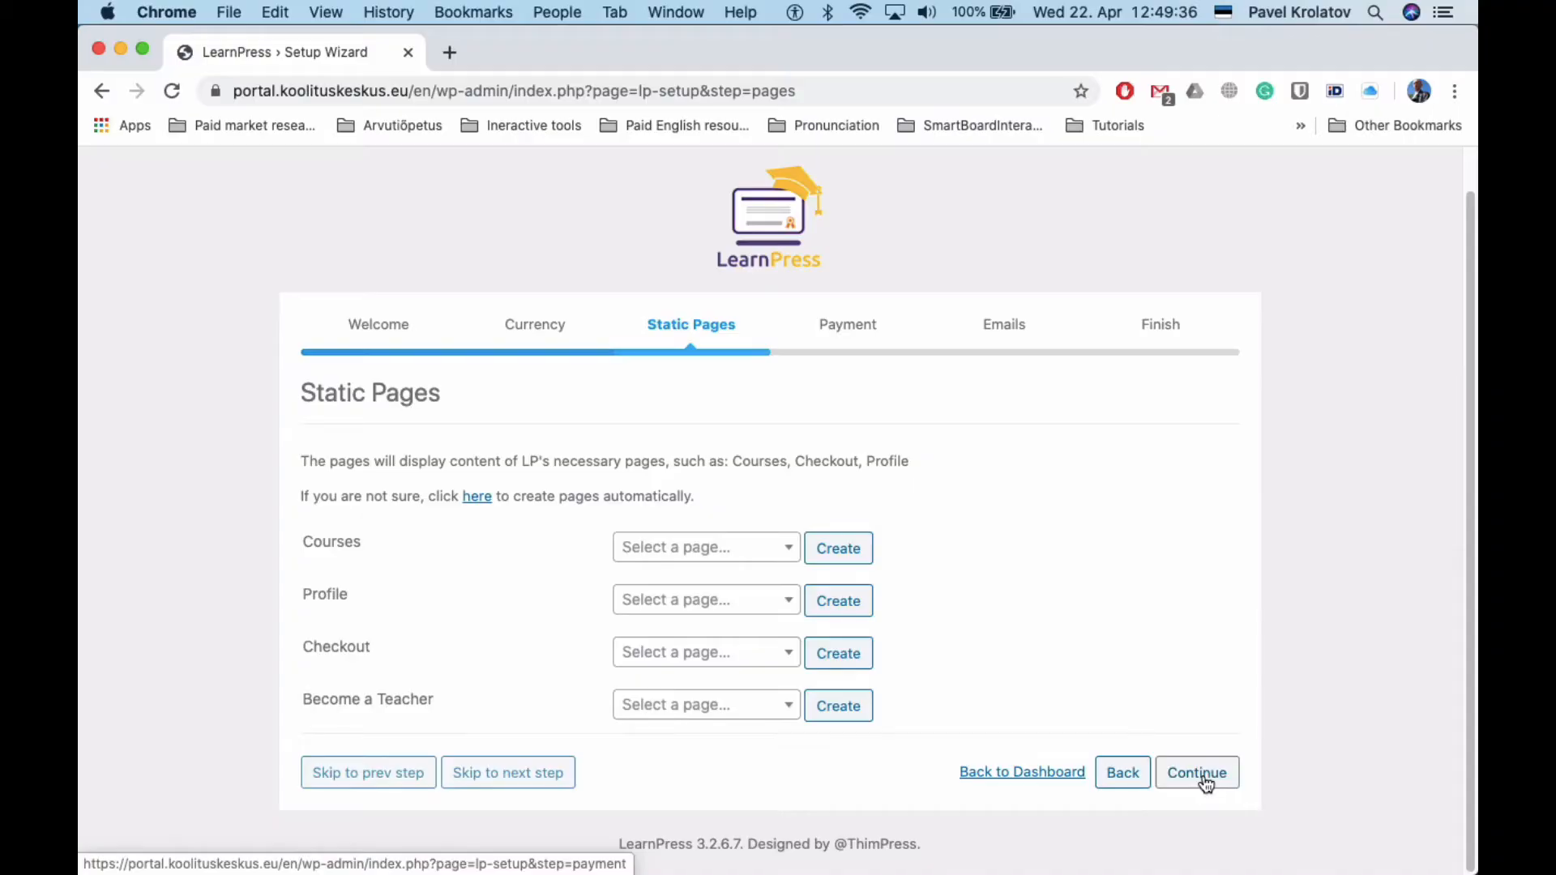
Continue through the remaining wizard steps, install the sample course, and return to the Dashboard
{"action": "left_click", "coordinate": [1204, 777]}
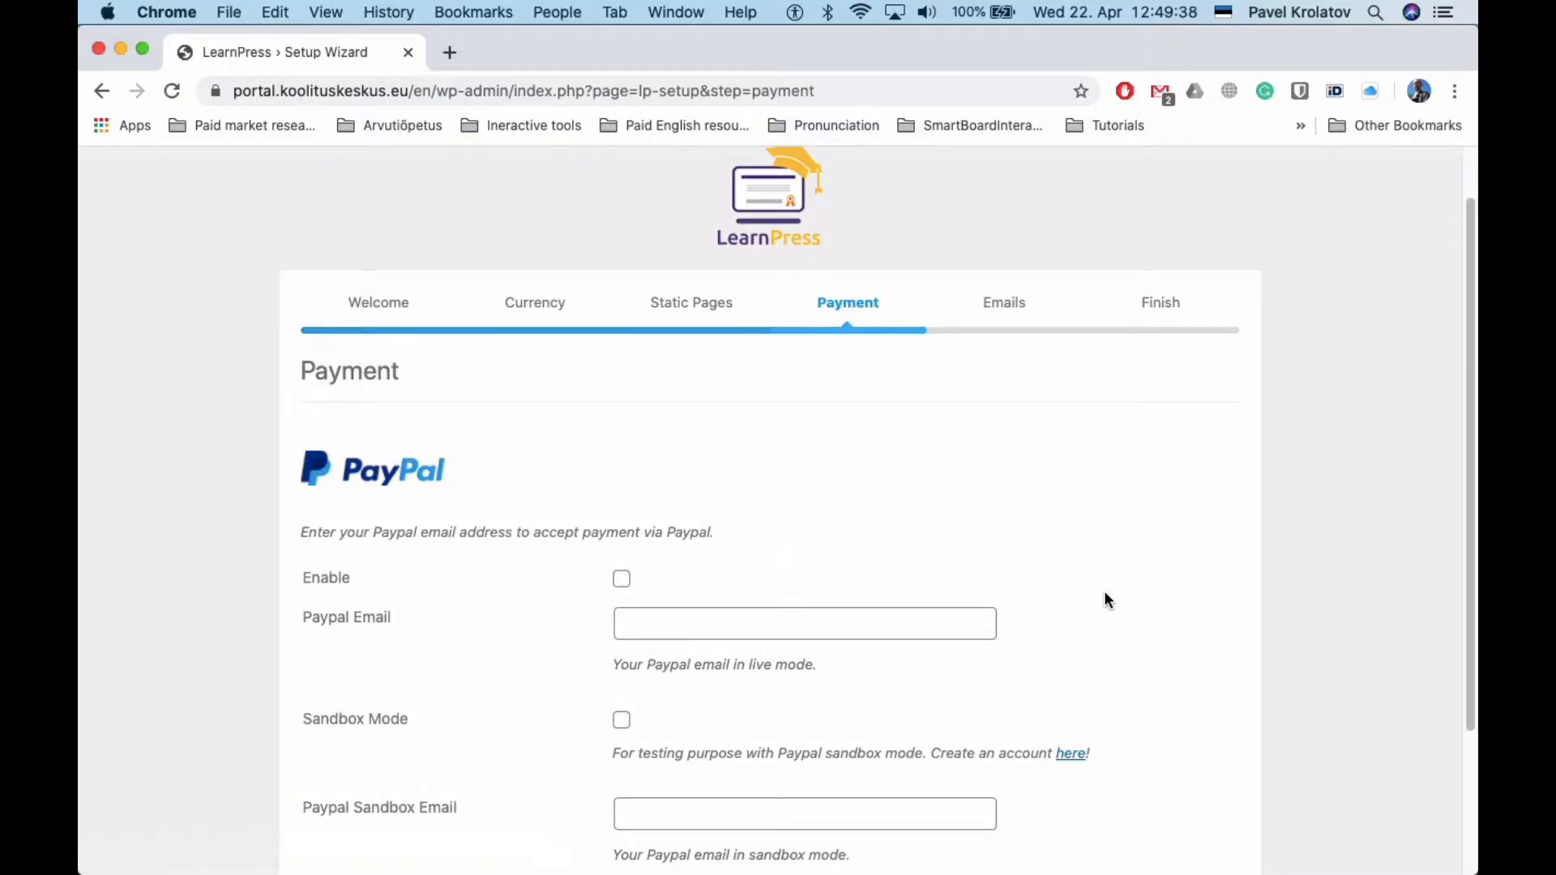
{"action": "scroll", "coordinate": [1104, 599], "scroll_direction": "down", "scroll_amount": 5}
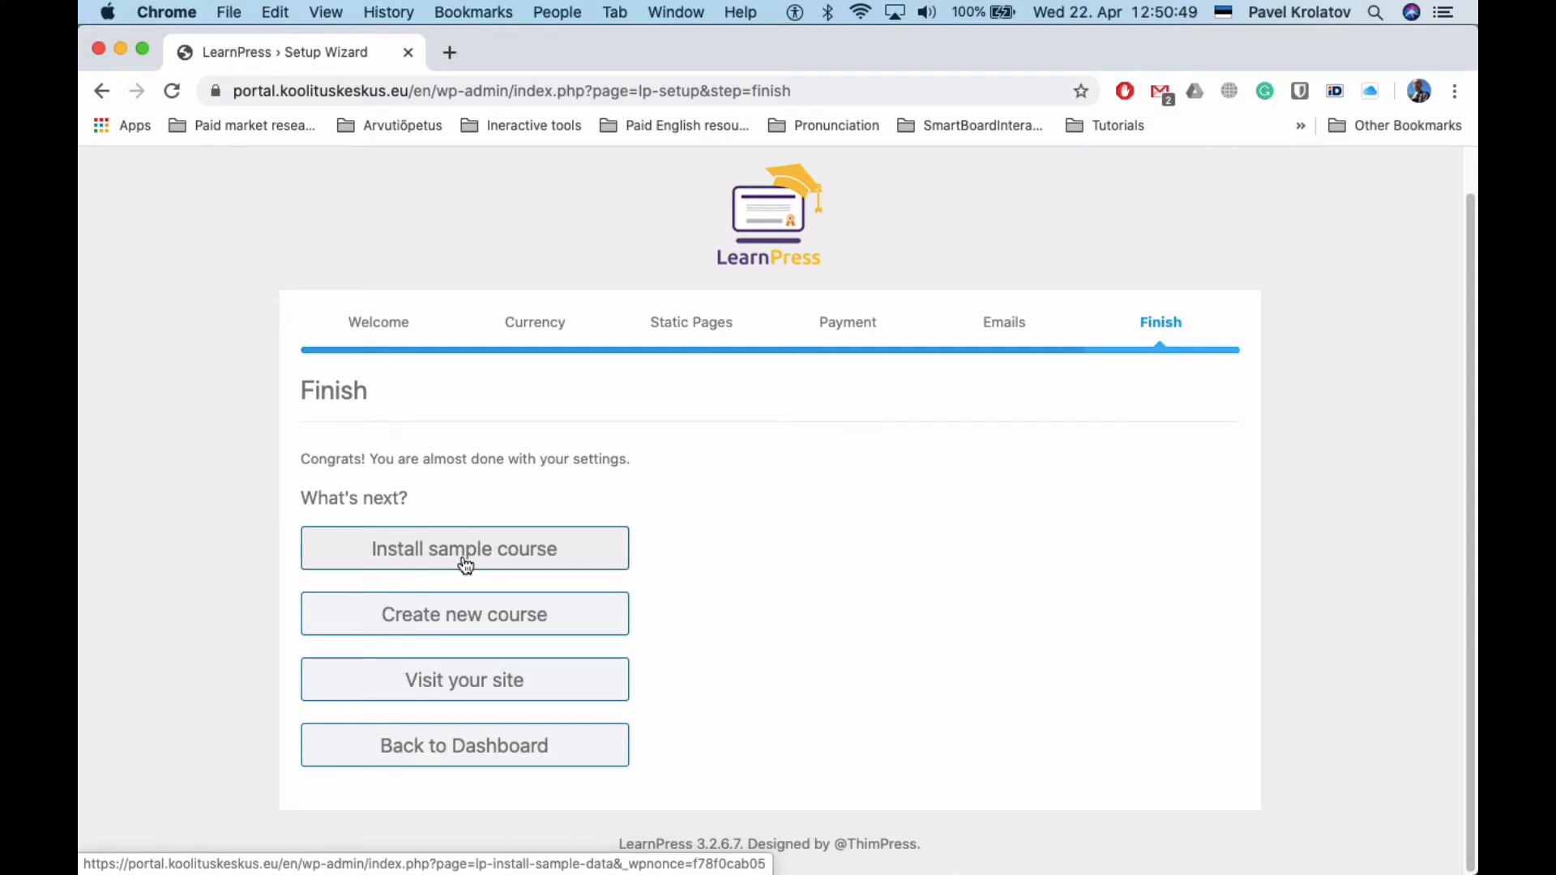
{"action": "left_click", "coordinate": [466, 565]}
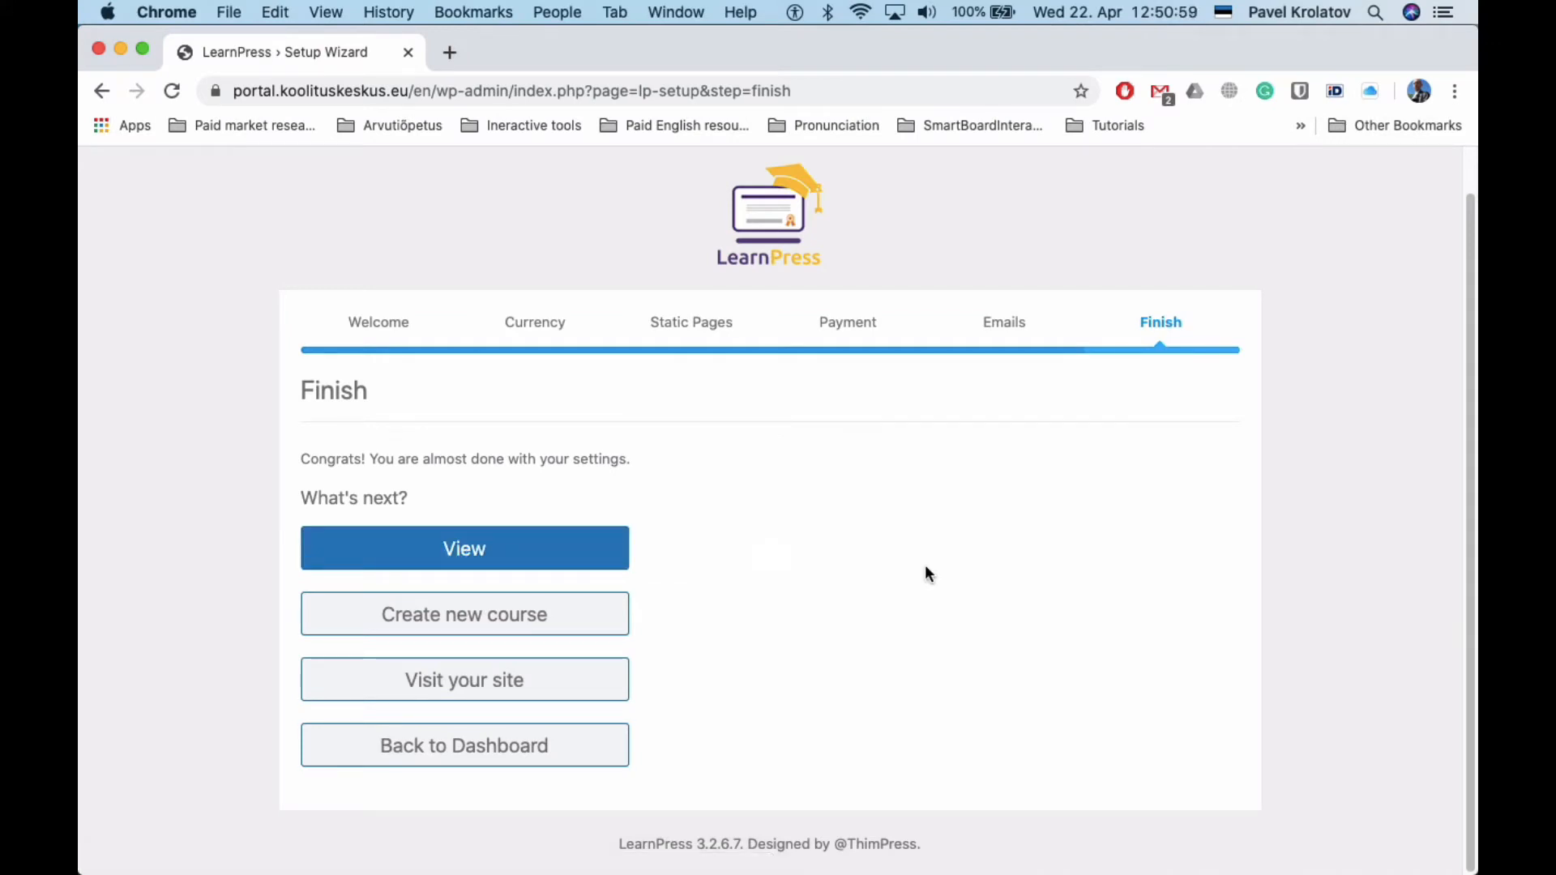
{"action": "left_click", "coordinate": [451, 747]}
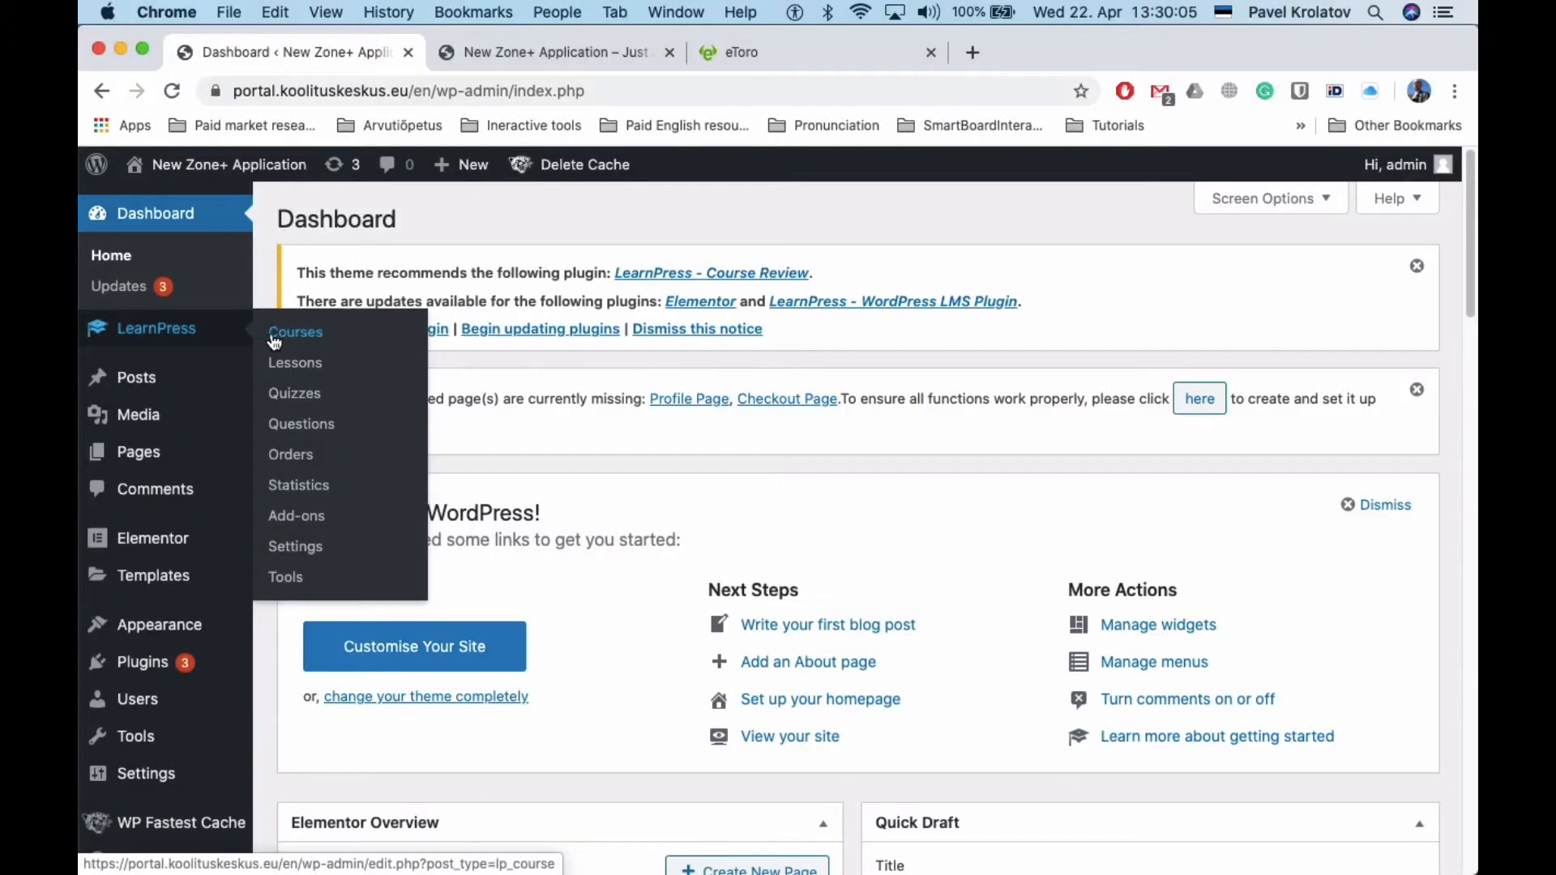
Open LearnPress Courses and review the Sample course's sections, lessons, quizzes and Free price
{"action": "left_click", "coordinate": [148, 327]}
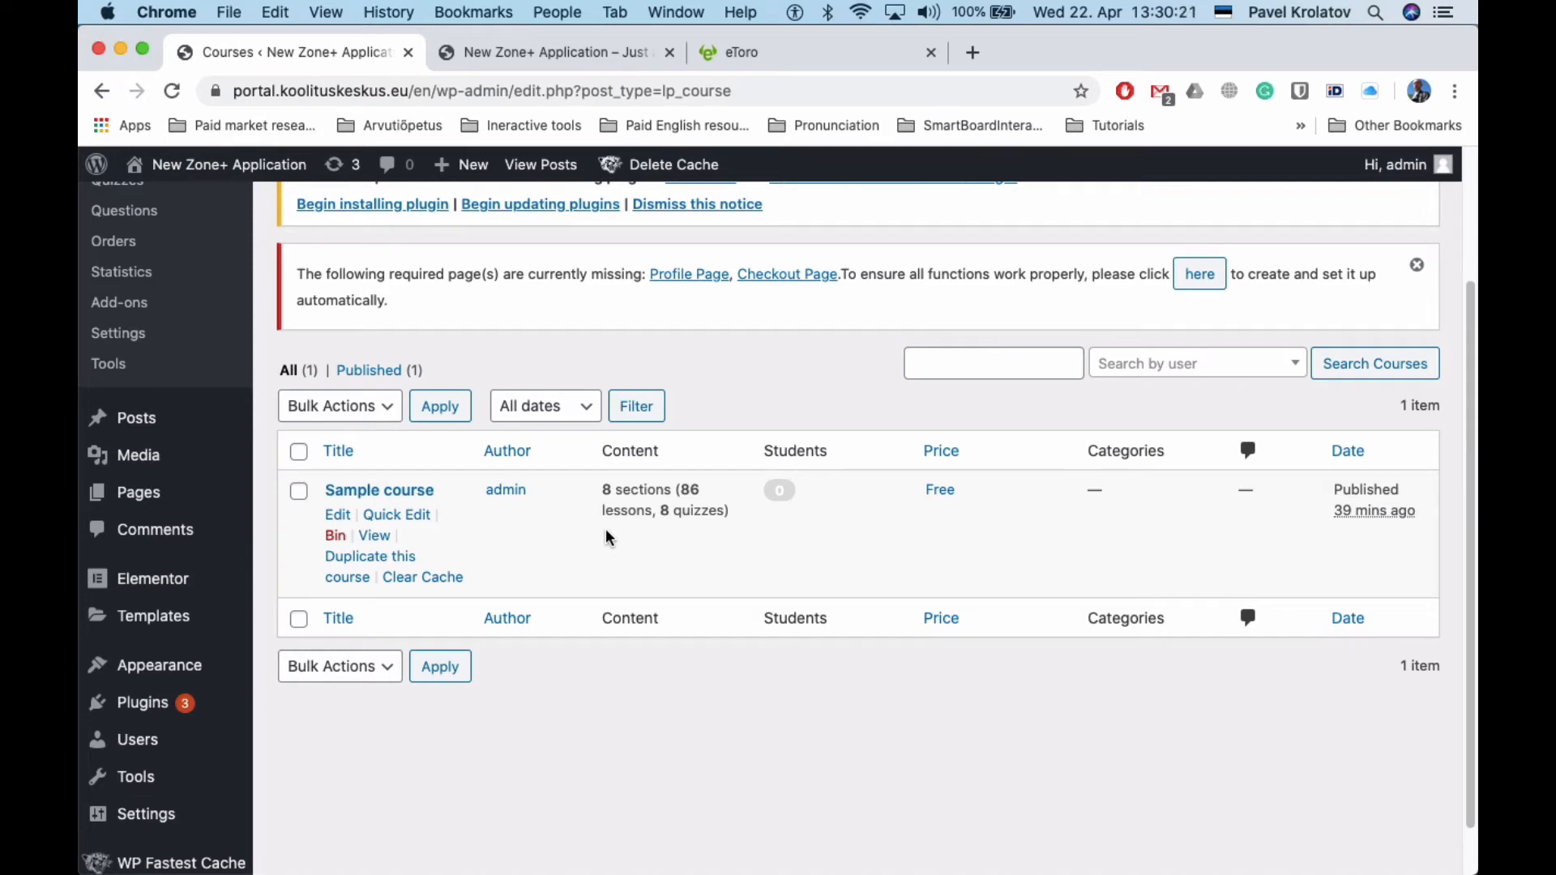
{"action": "scroll", "coordinate": [607, 536], "scroll_direction": "up", "scroll_amount": 4}
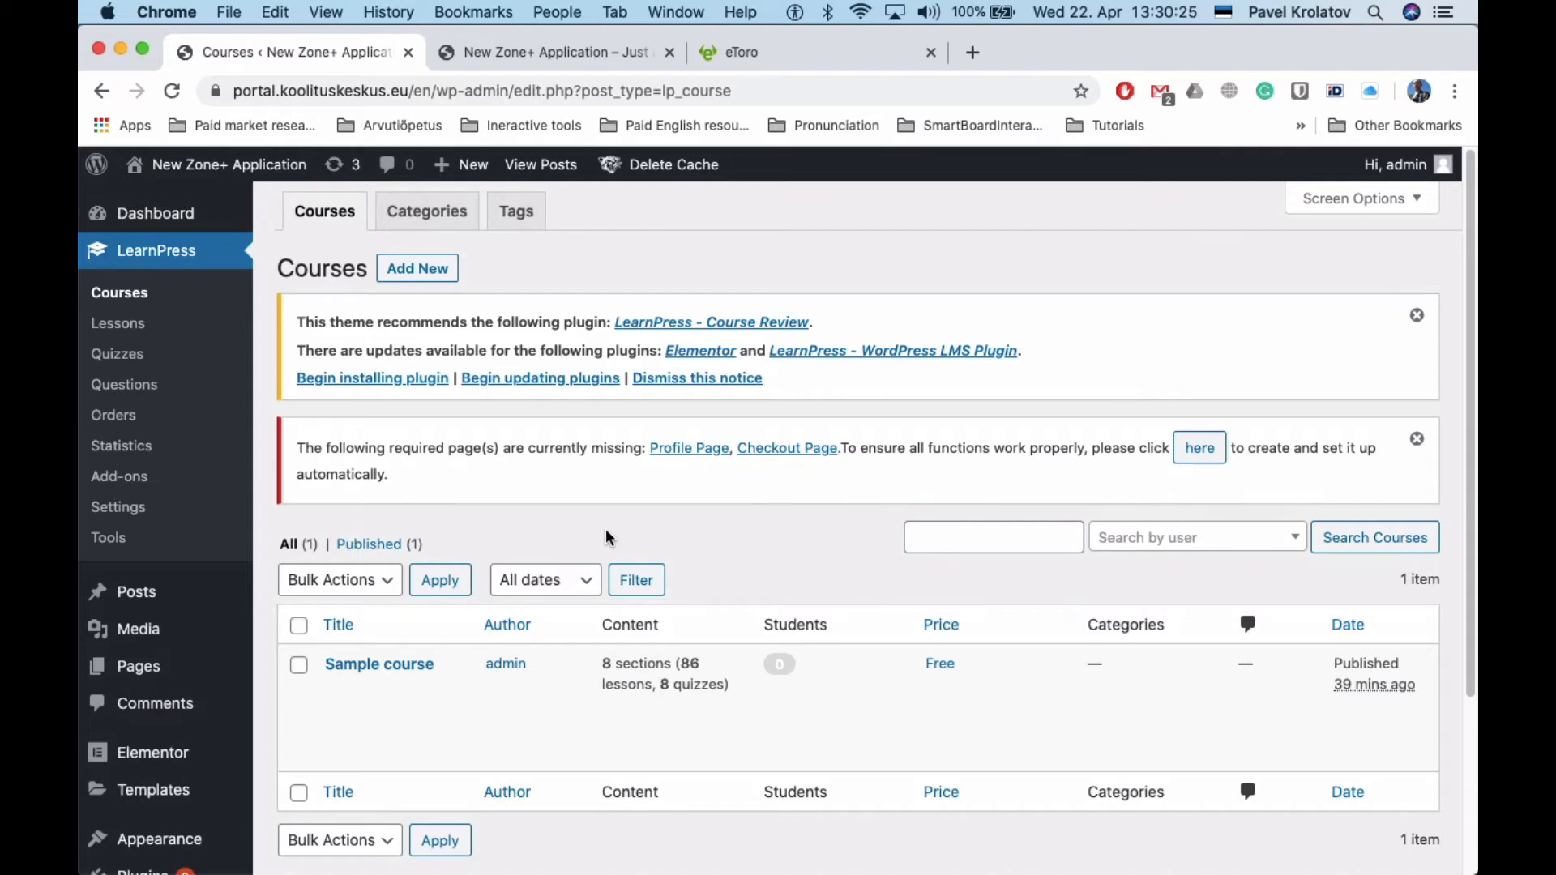
{"action": "scroll", "coordinate": [372, 478], "scroll_direction": "down", "scroll_amount": 5}
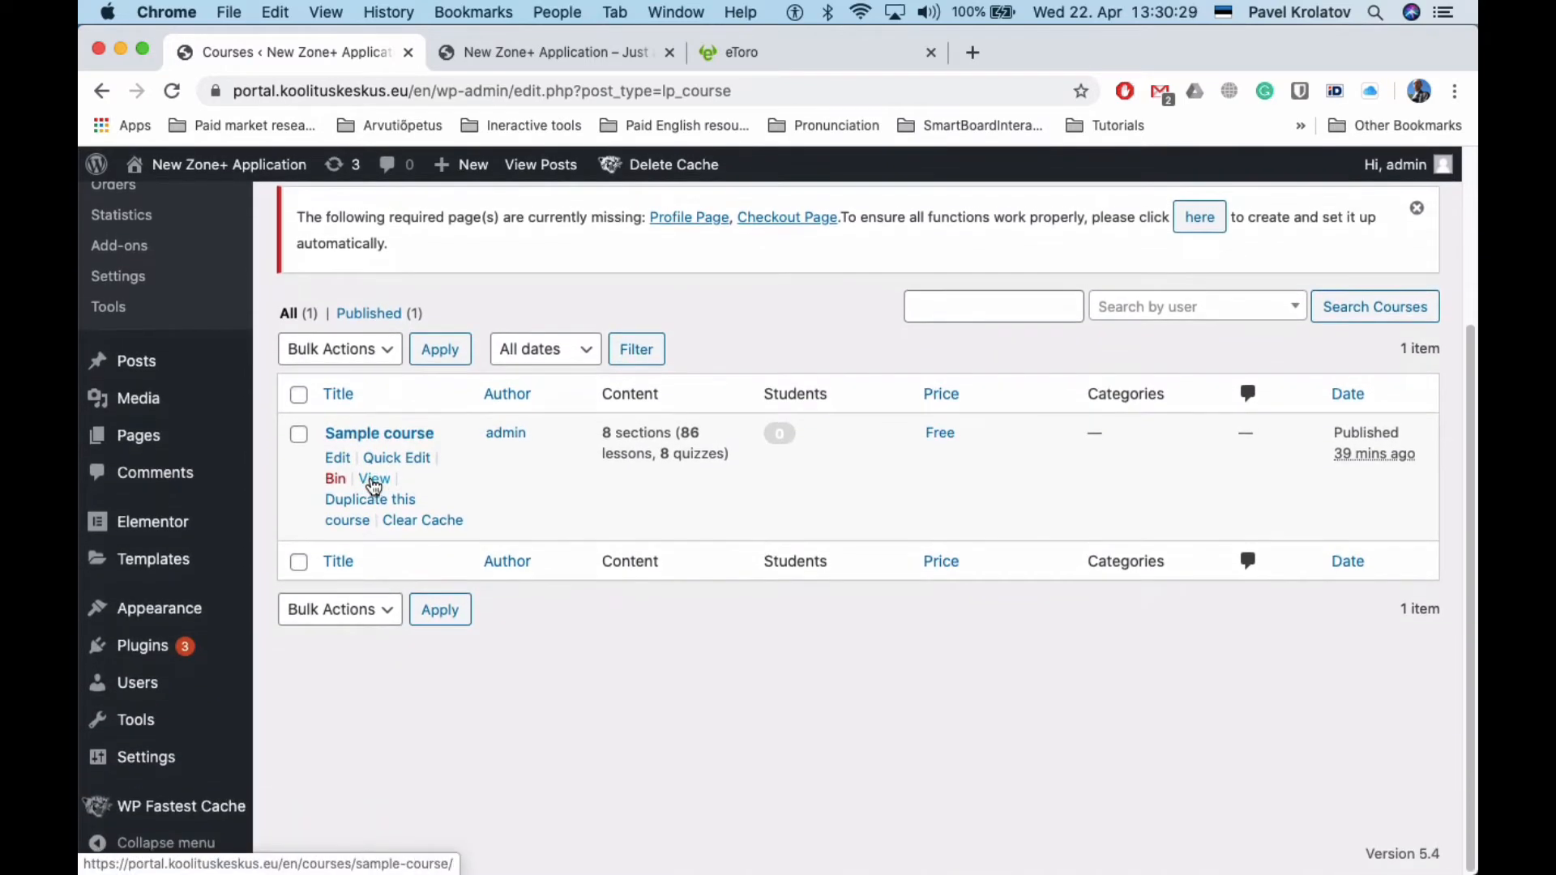
{"action": "scroll", "coordinate": [374, 485], "scroll_direction": "up", "scroll_amount": 5}
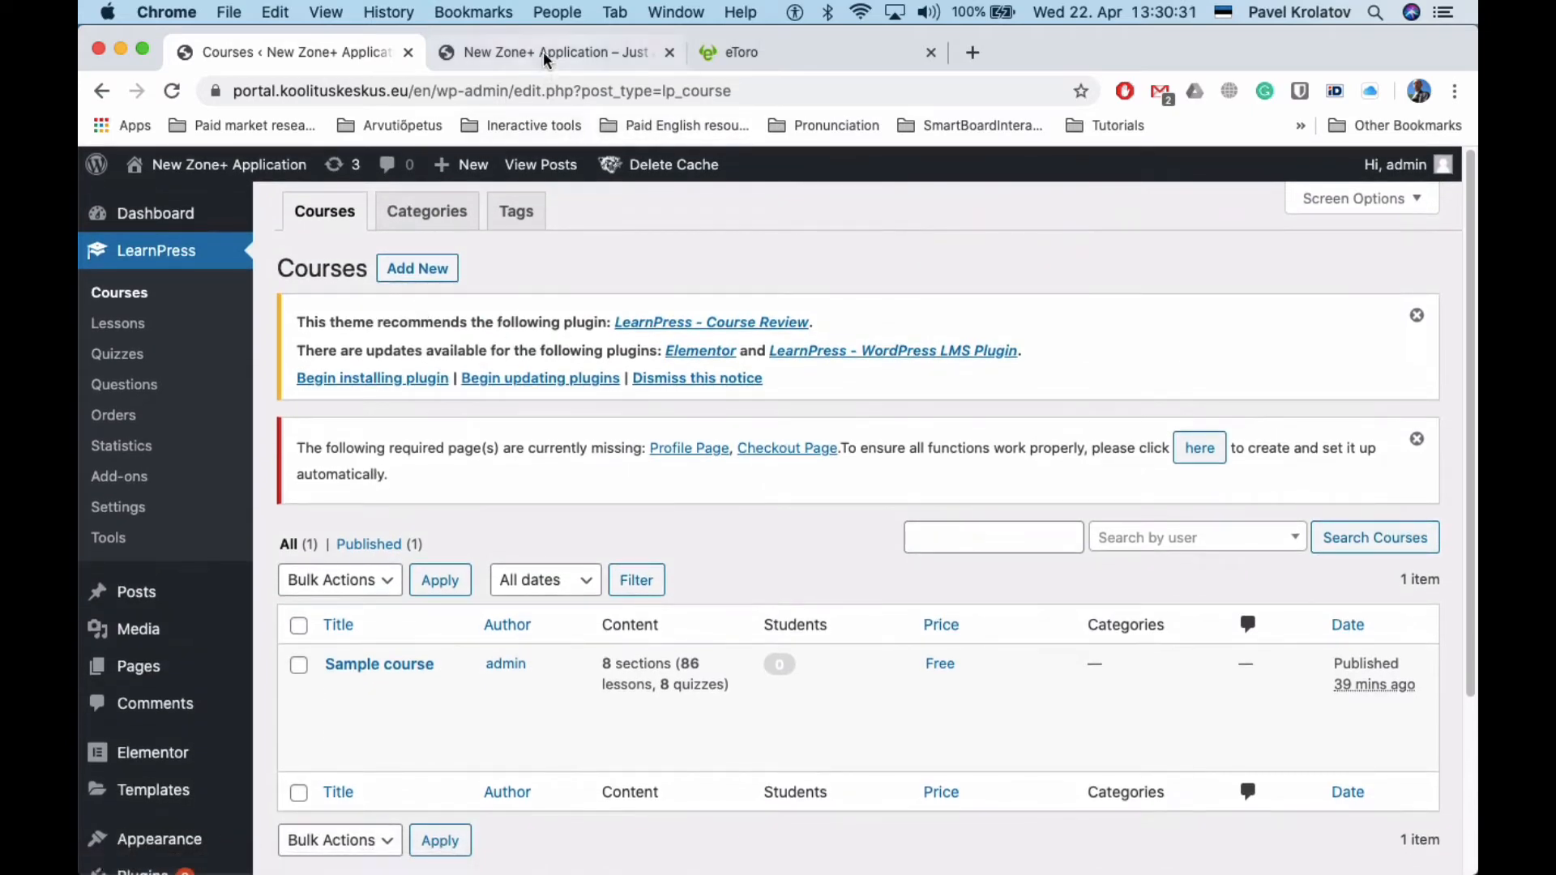
{"action": "left_click", "coordinate": [502, 49]}
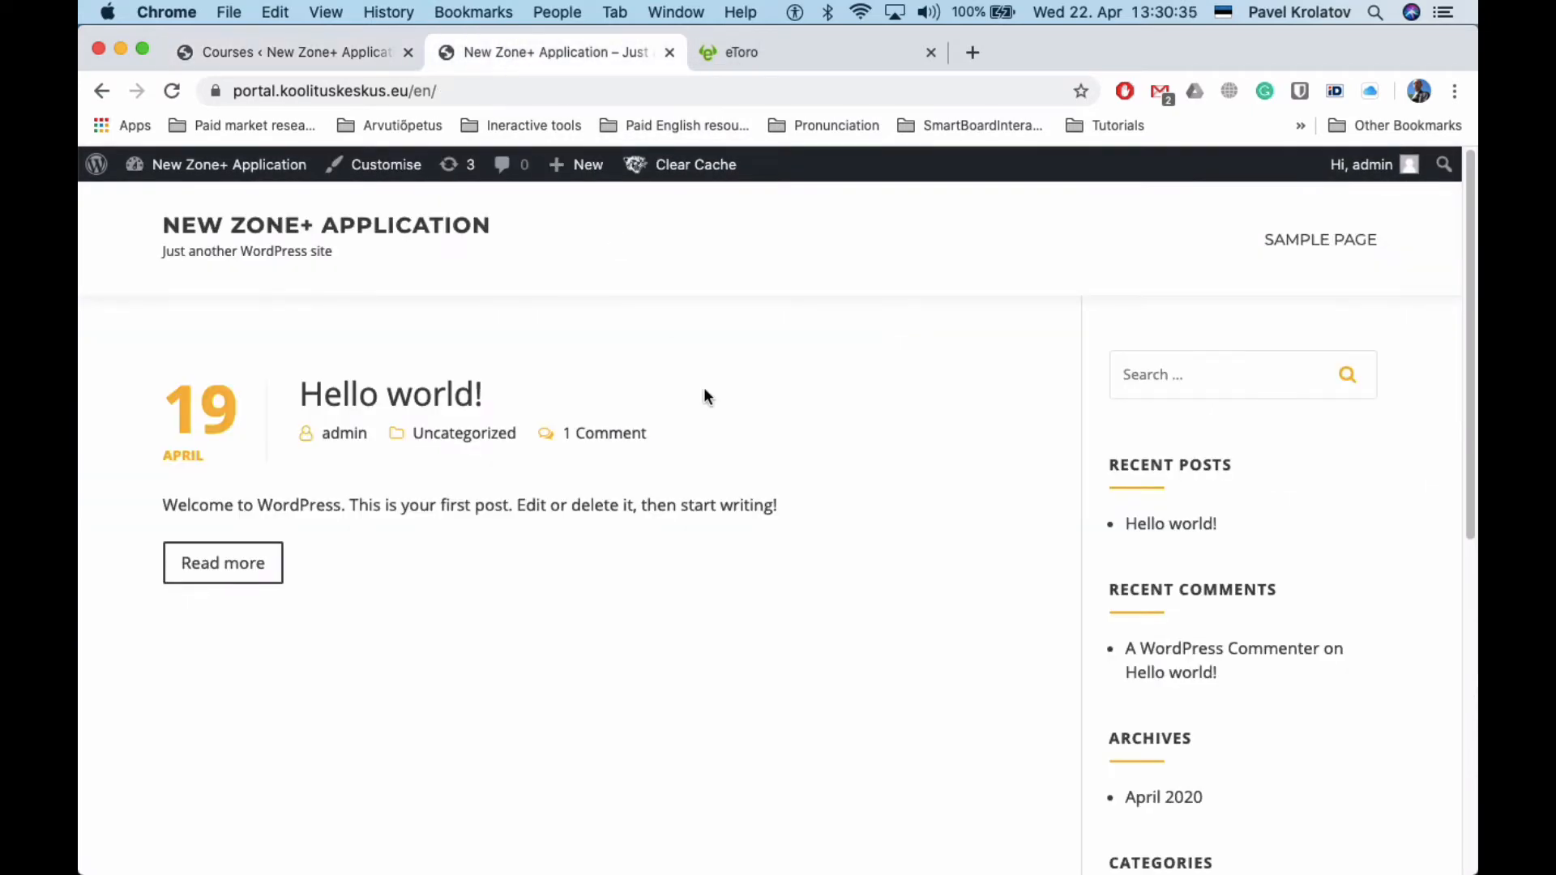
{"action": "scroll", "coordinate": [704, 396], "scroll_direction": "down", "scroll_amount": 3}
{"action": "scroll", "coordinate": [704, 396], "scroll_direction": "down", "scroll_amount": 2}
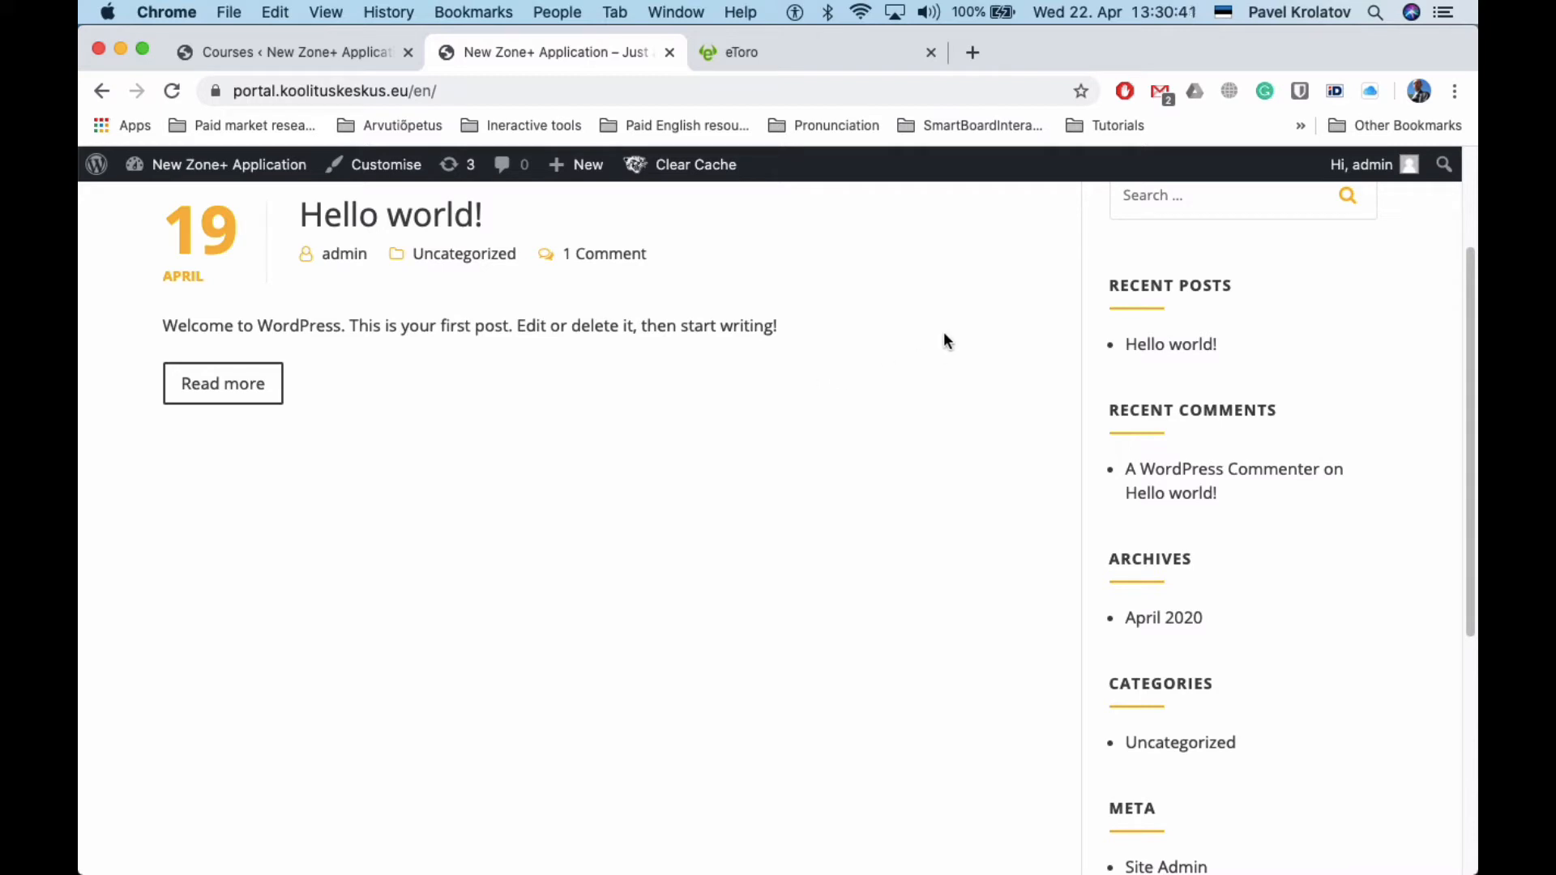
{"action": "scroll", "coordinate": [949, 313], "scroll_direction": "up", "scroll_amount": 3}
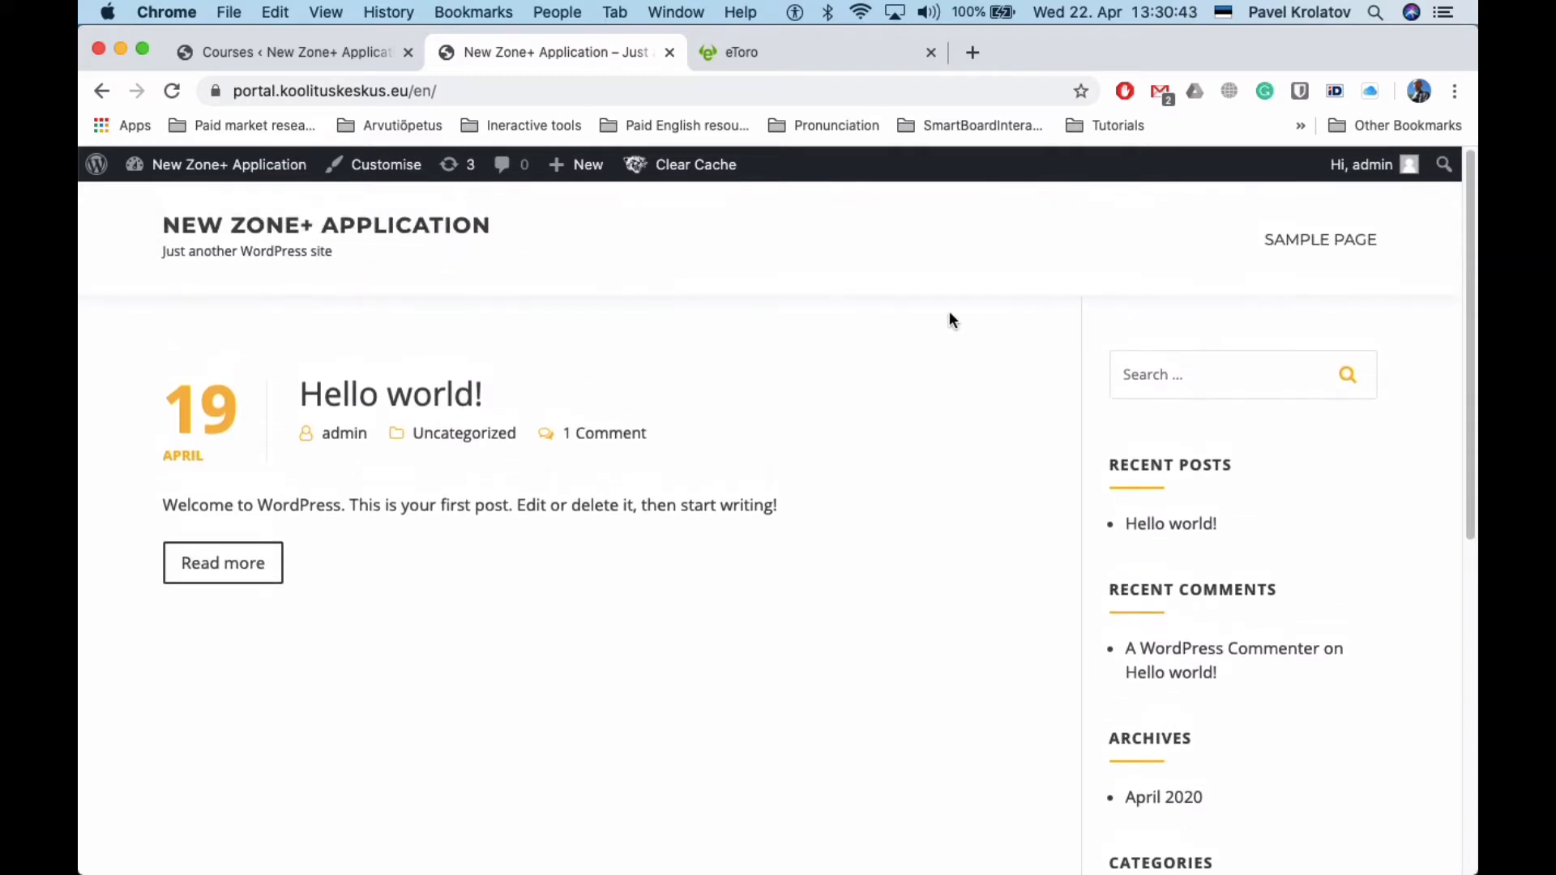
{"action": "scroll", "coordinate": [952, 320], "scroll_direction": "down", "scroll_amount": 1}
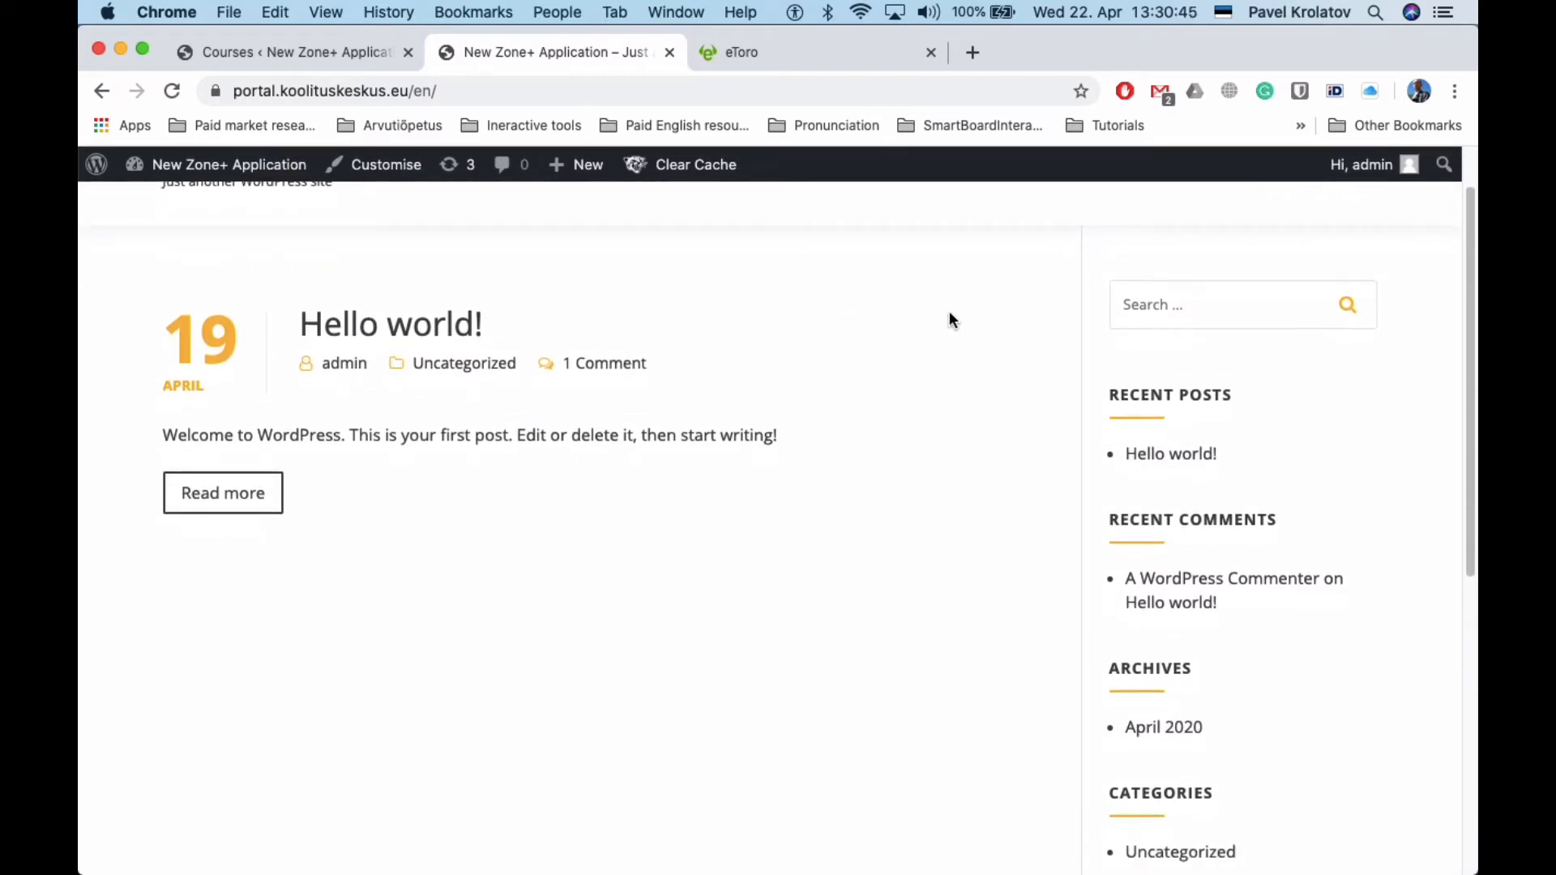
{"action": "scroll", "coordinate": [952, 320], "scroll_direction": "down", "scroll_amount": 2}
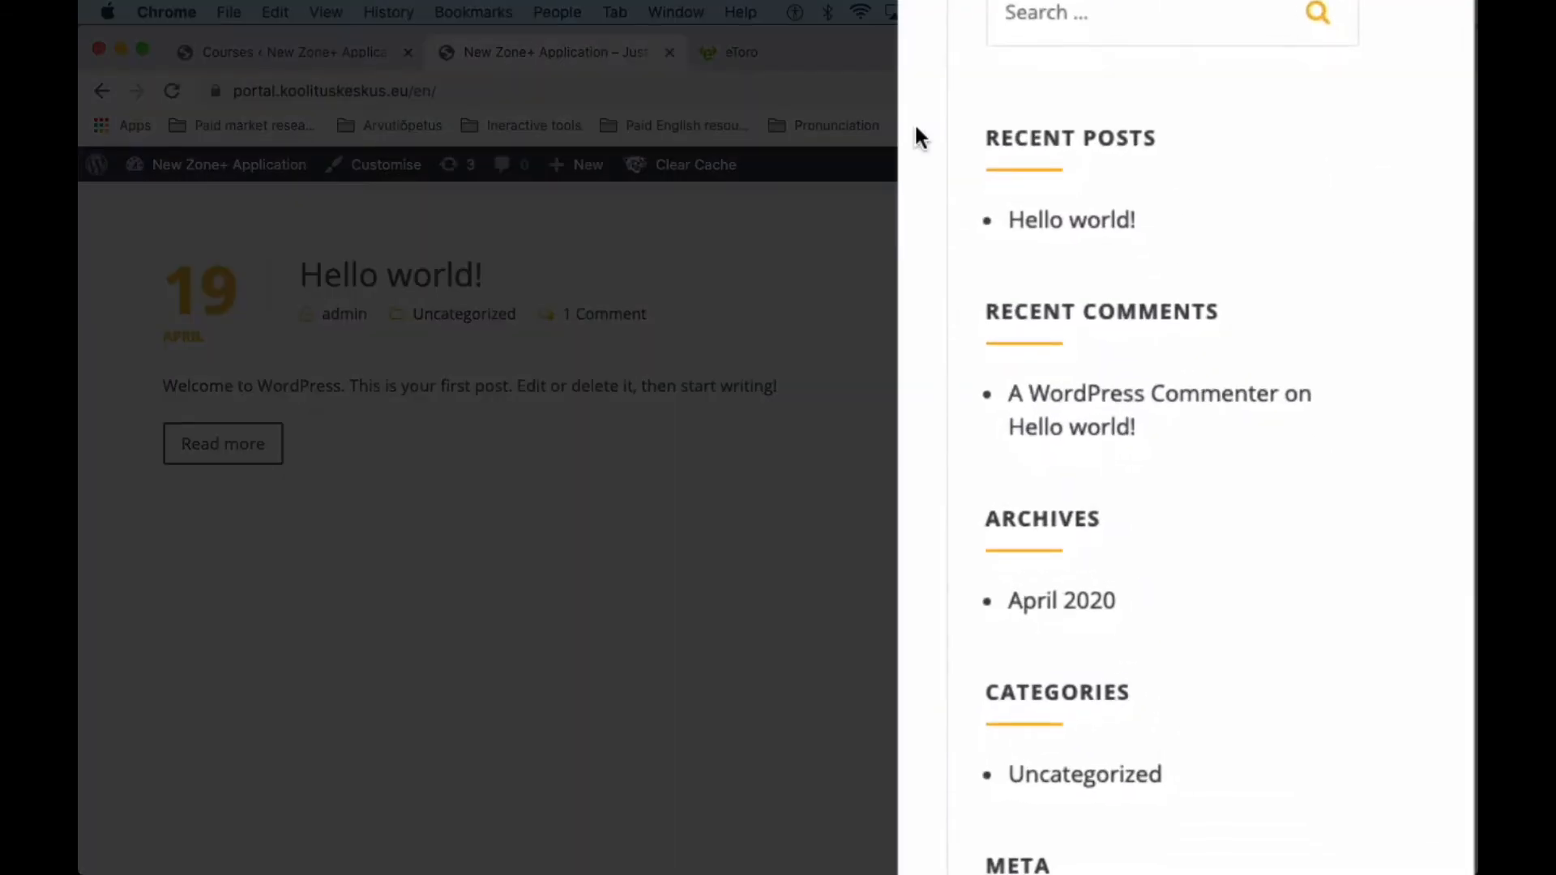
{"action": "scroll", "coordinate": [956, 473], "scroll_direction": "down", "scroll_amount": 2}
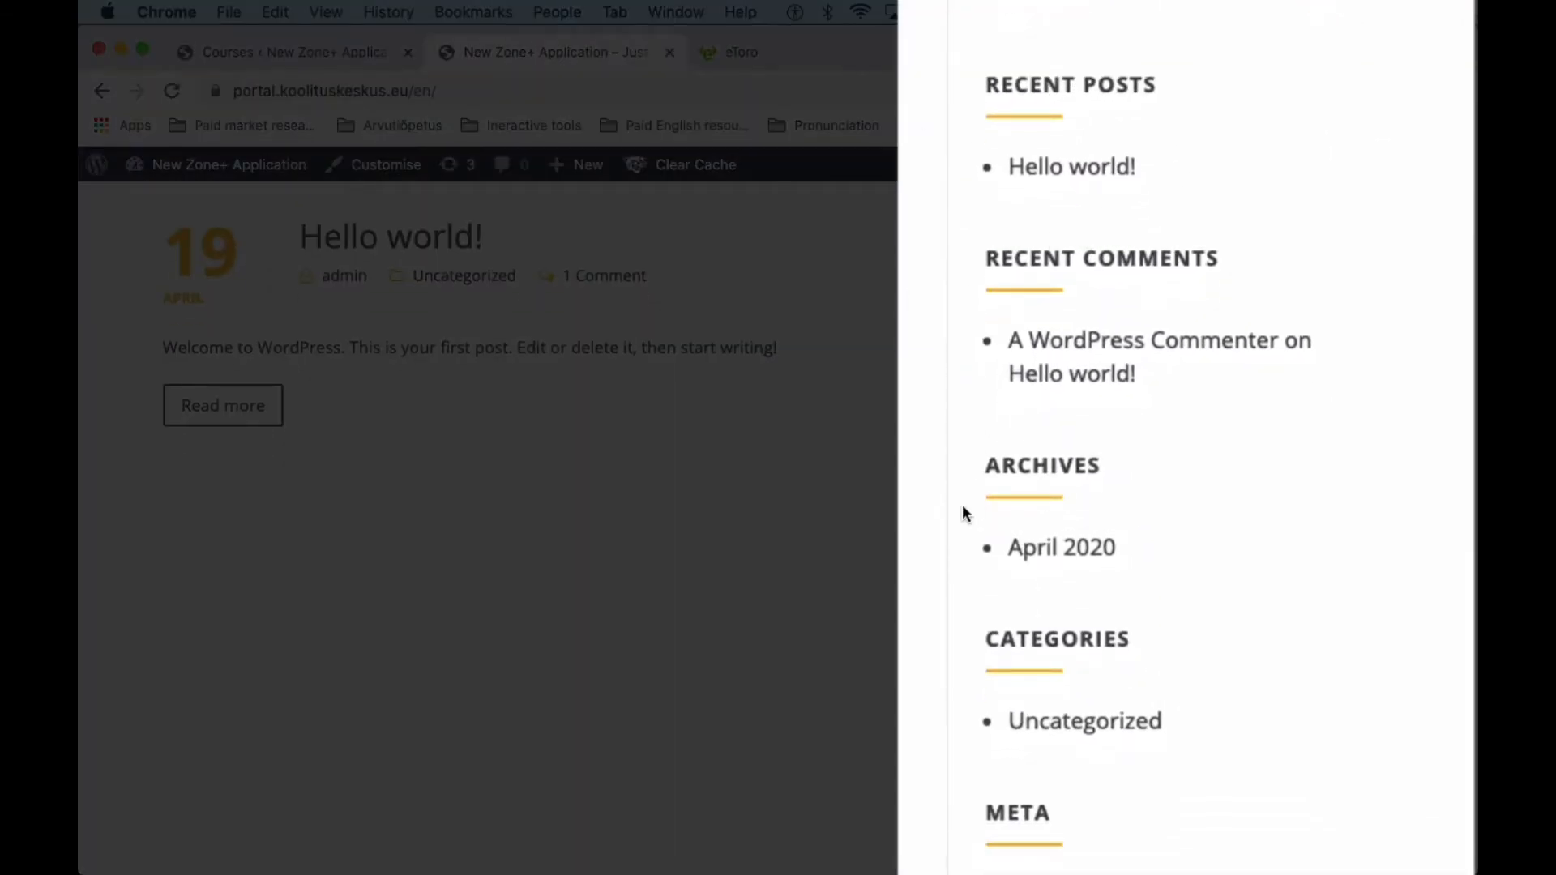
{"action": "scroll", "coordinate": [963, 512], "scroll_direction": "down", "scroll_amount": 5}
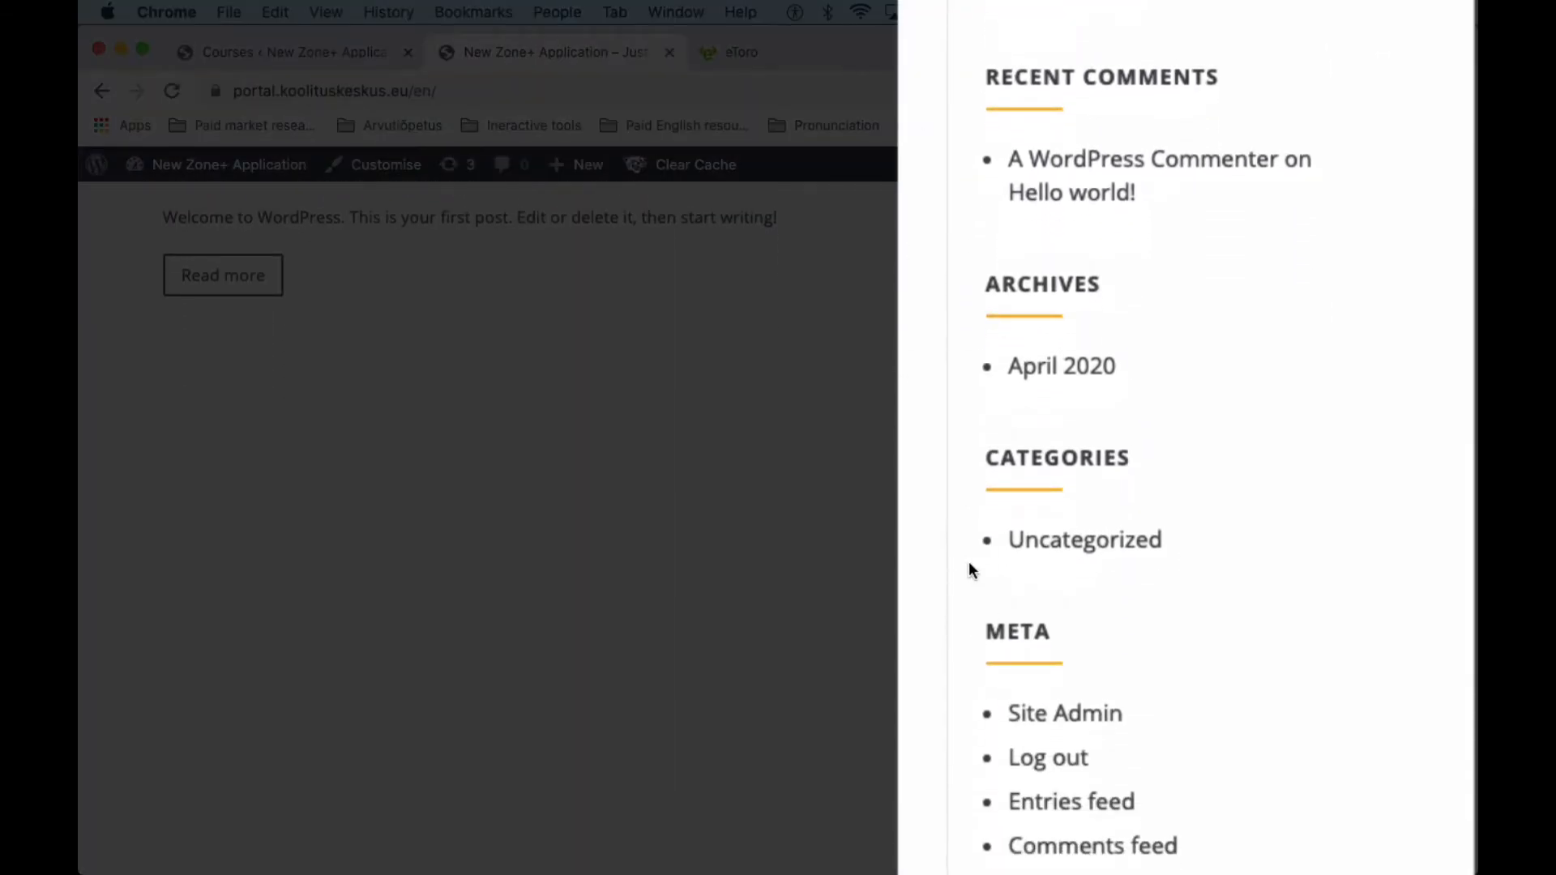
{"action": "scroll", "coordinate": [970, 567], "scroll_direction": "up", "scroll_amount": 8}
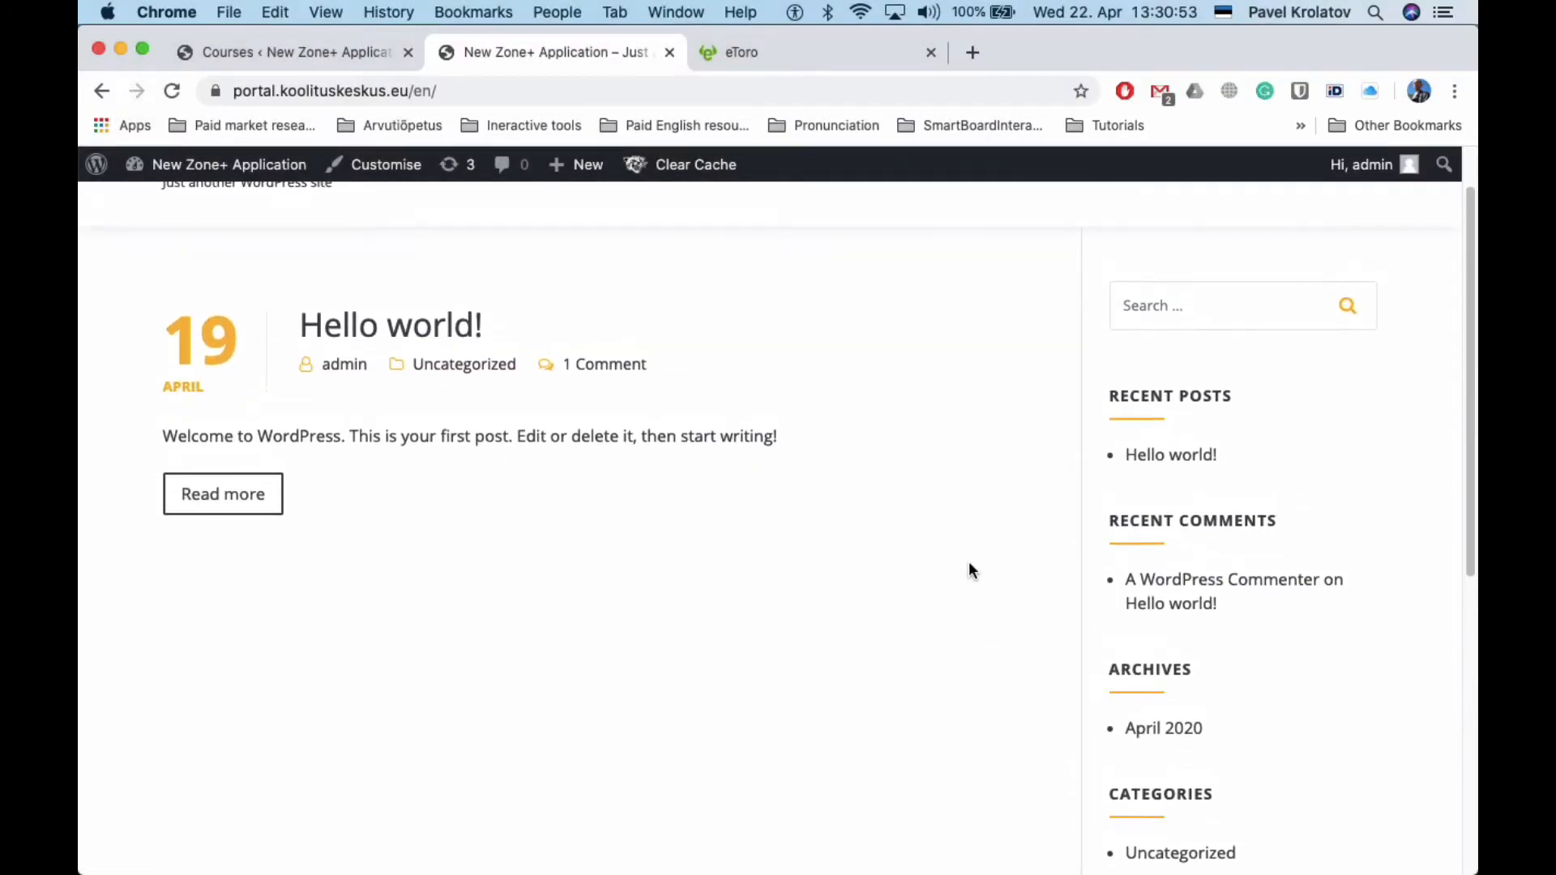
{"action": "scroll", "coordinate": [969, 567], "scroll_direction": "down", "scroll_amount": 4}
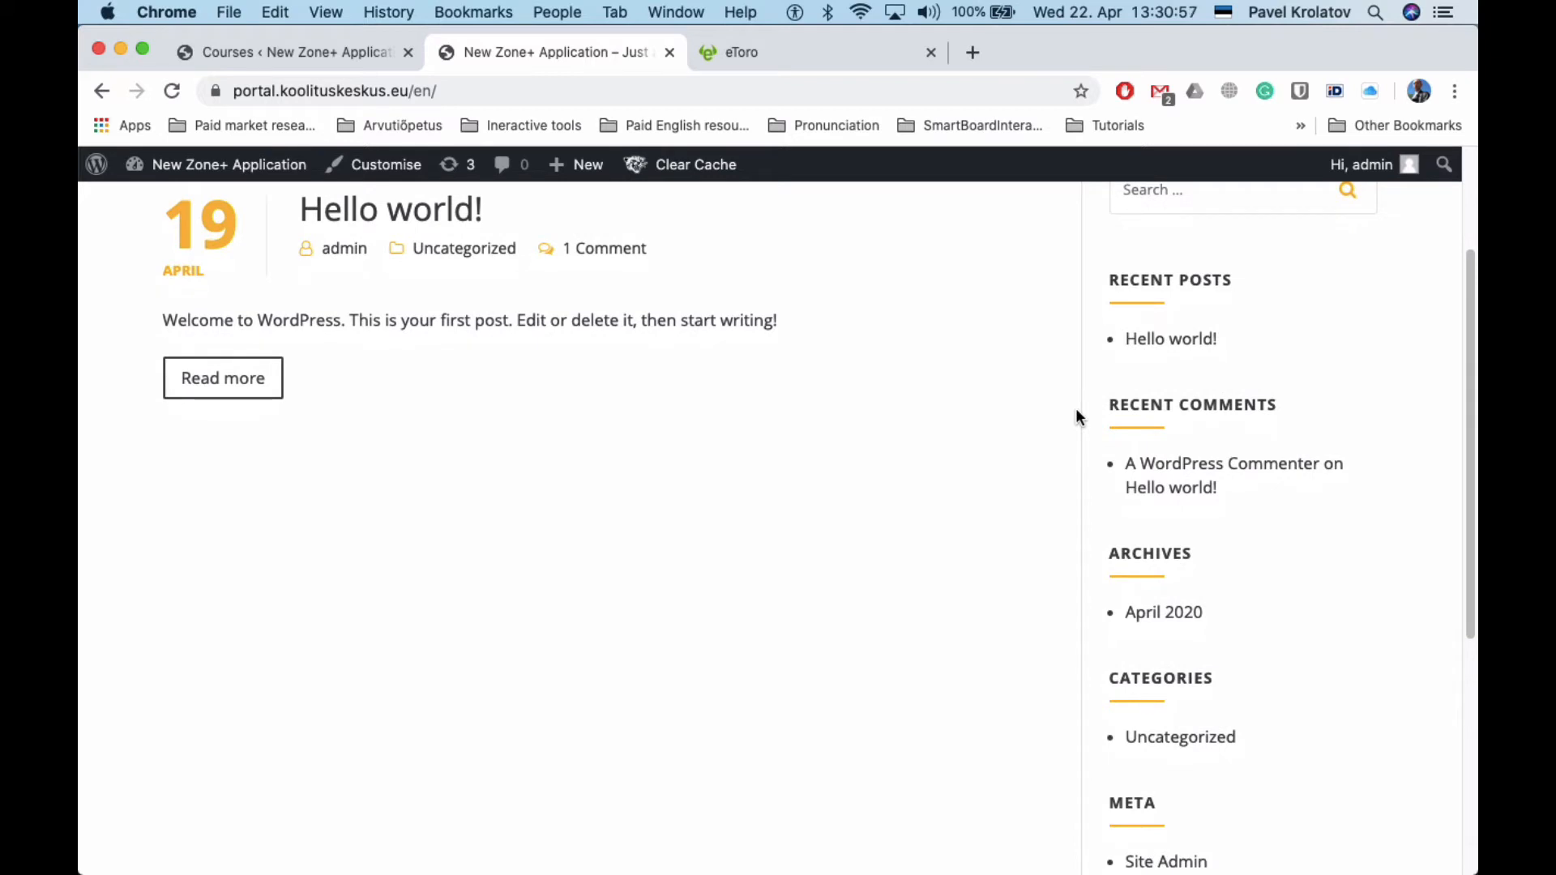
{"action": "left_click", "coordinate": [274, 52]}
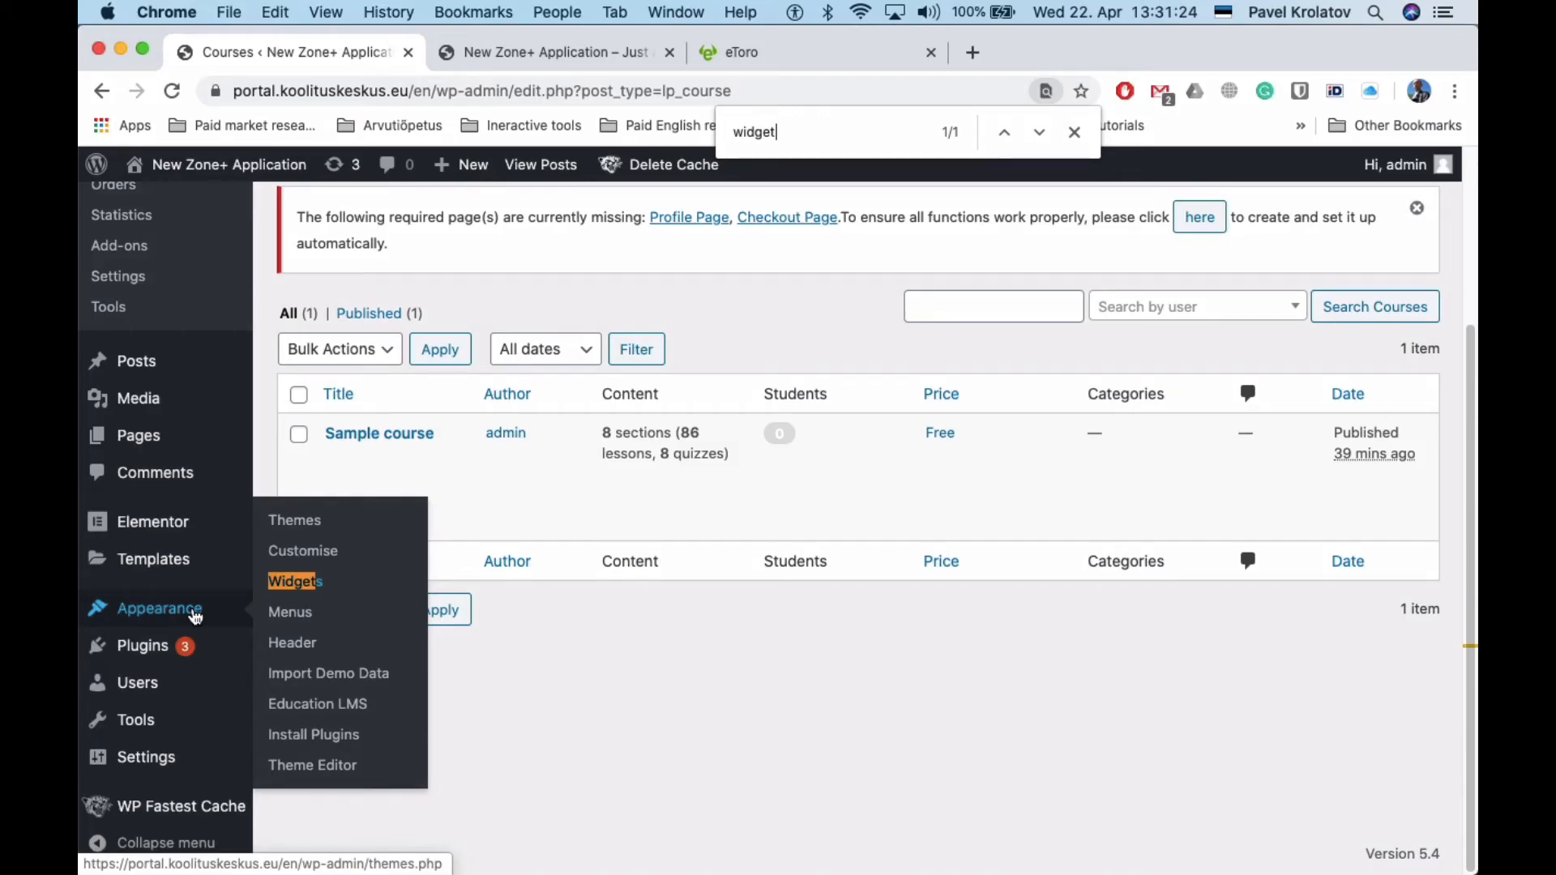
{"action": "left_click", "coordinate": [195, 617]}
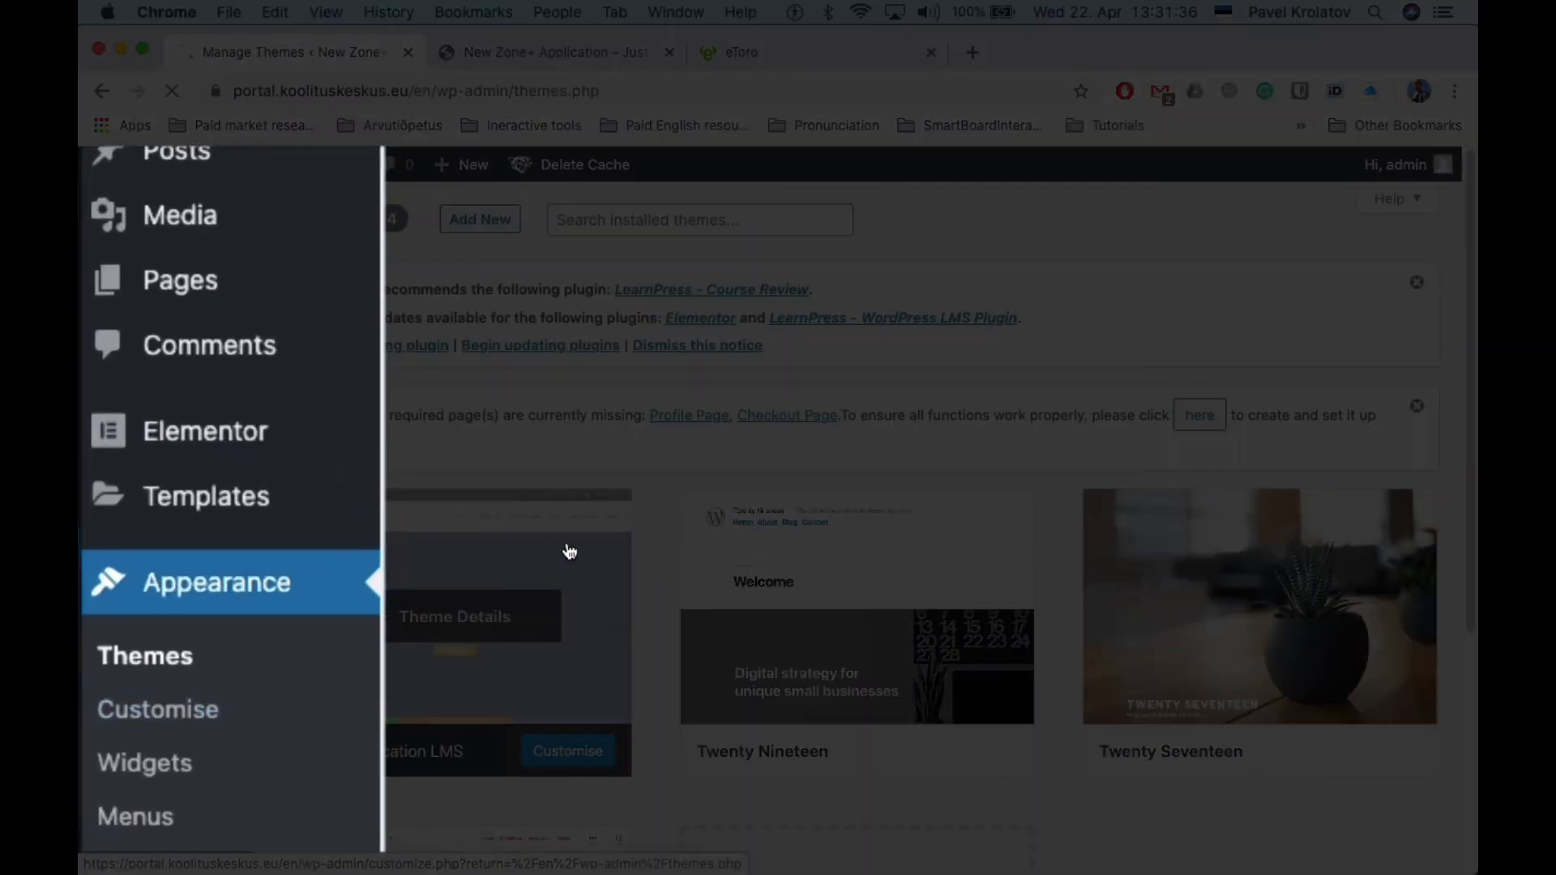
{"action": "scroll", "coordinate": [574, 551], "scroll_direction": "down", "scroll_amount": 4}
{"action": "scroll", "coordinate": [574, 550], "scroll_direction": "up", "scroll_amount": 3}
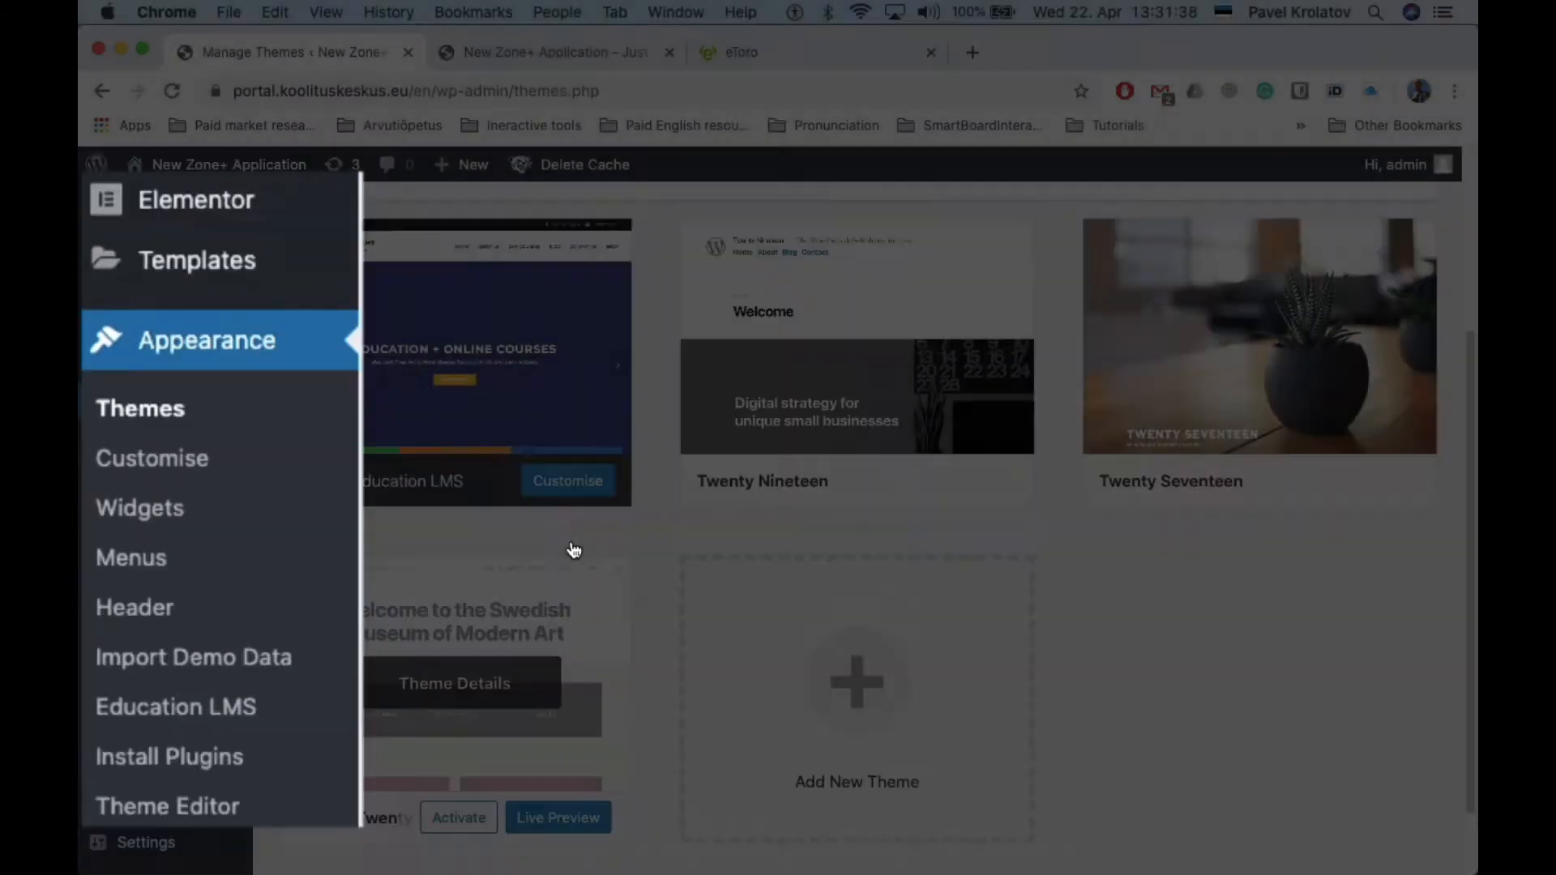
{"action": "scroll", "coordinate": [230, 523], "scroll_direction": "down", "scroll_amount": 1}
{"action": "scroll", "coordinate": [230, 523], "scroll_direction": "down", "scroll_amount": 2}
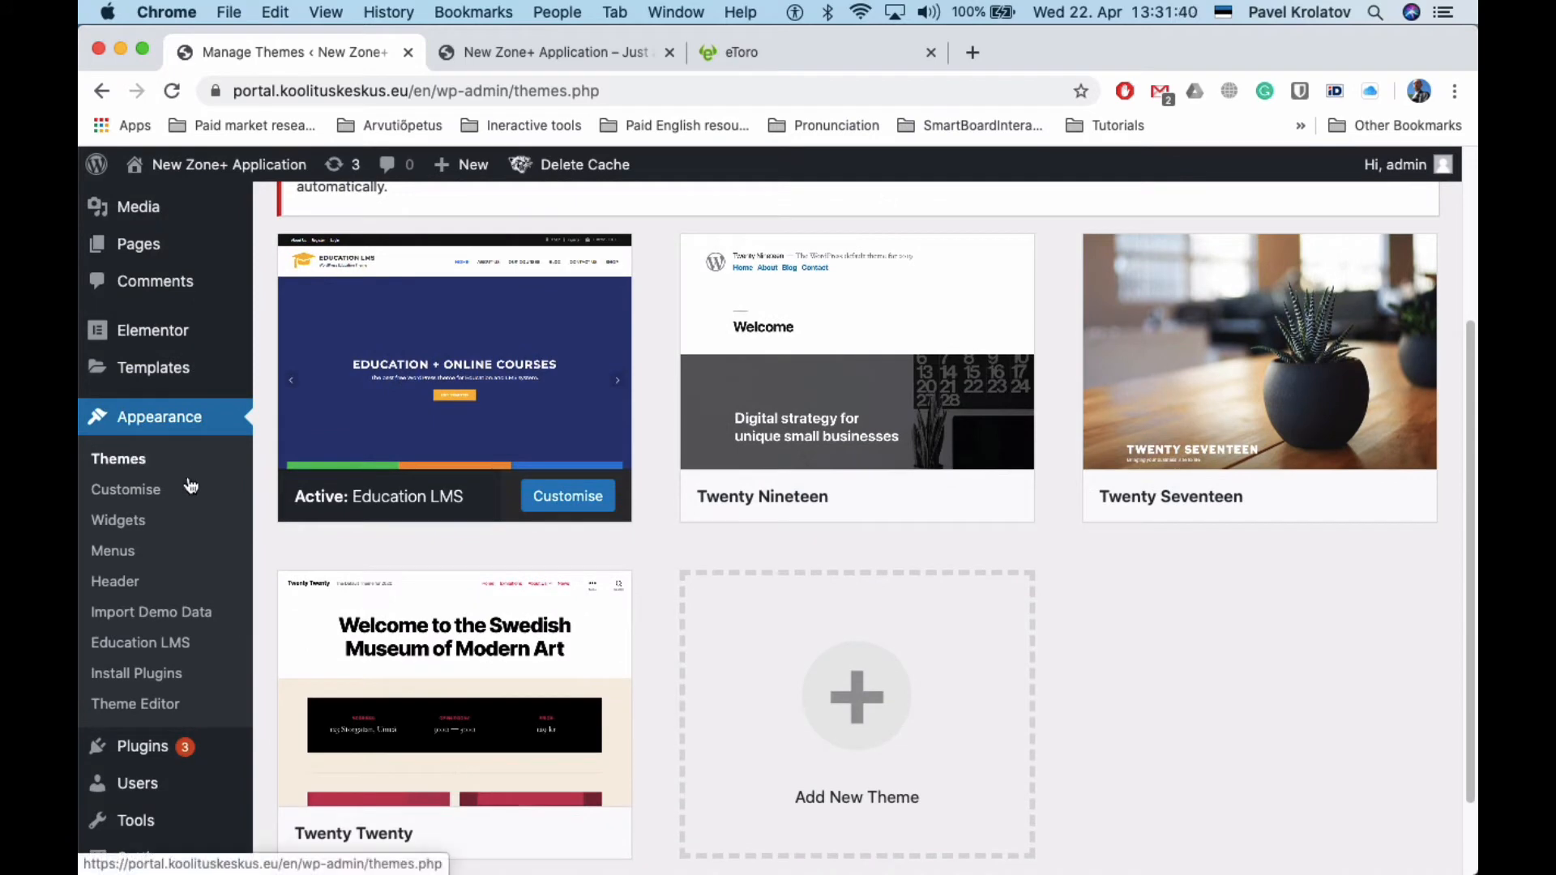
{"action": "left_click", "coordinate": [113, 521]}
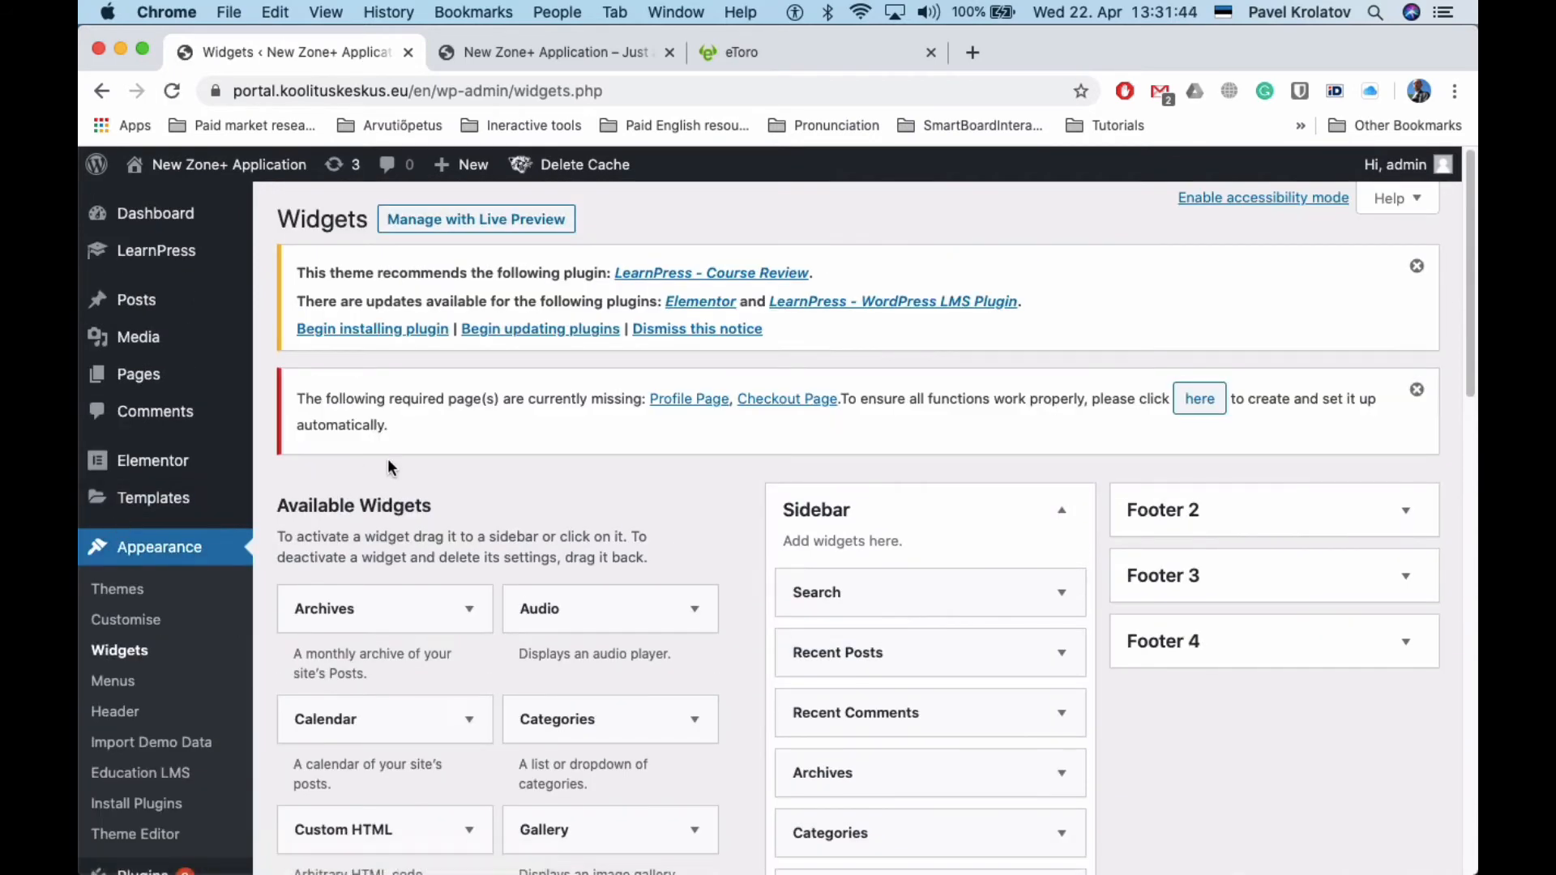
{"action": "scroll", "coordinate": [387, 459], "scroll_direction": "down", "scroll_amount": 3}
{"action": "scroll", "coordinate": [324, 554], "scroll_direction": "down", "scroll_amount": 10}
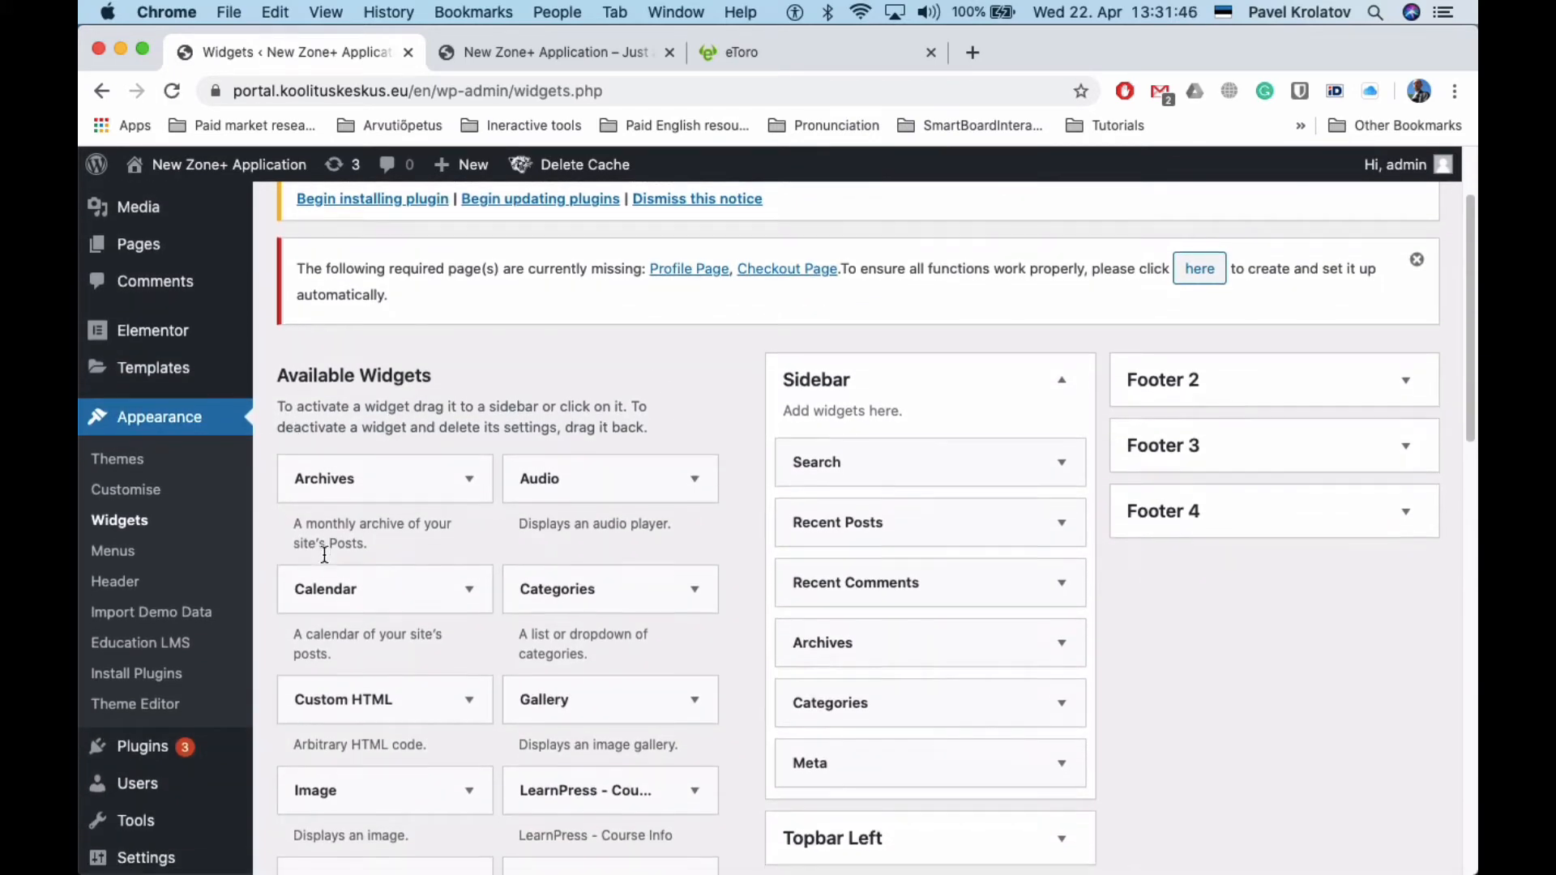
{"action": "scroll", "coordinate": [325, 555], "scroll_direction": "down", "scroll_amount": 10}
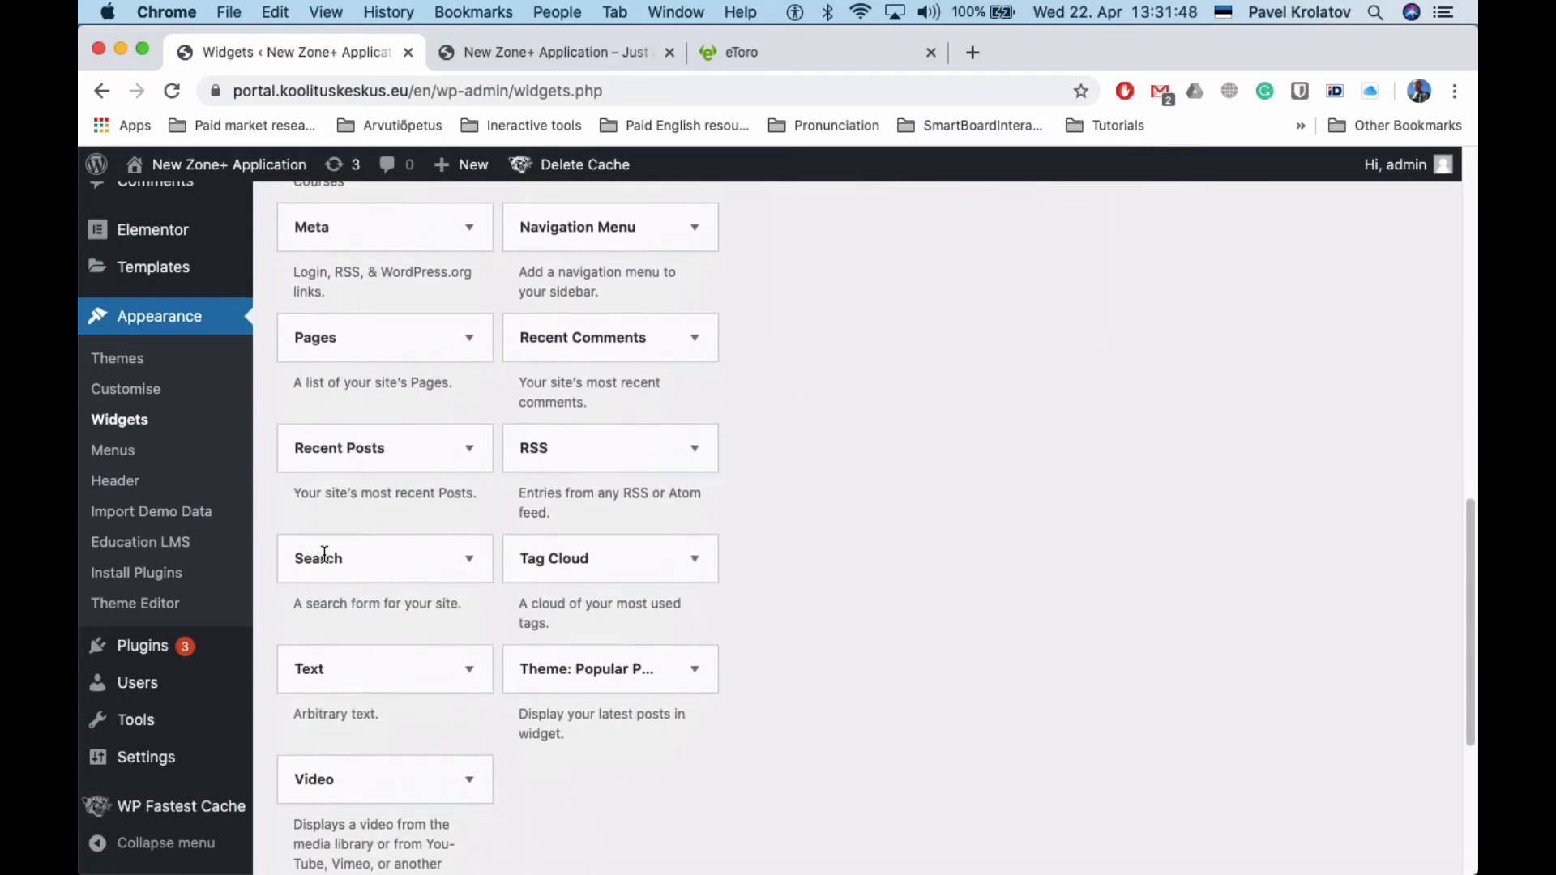
{"action": "scroll", "coordinate": [327, 561], "scroll_direction": "up", "scroll_amount": 20}
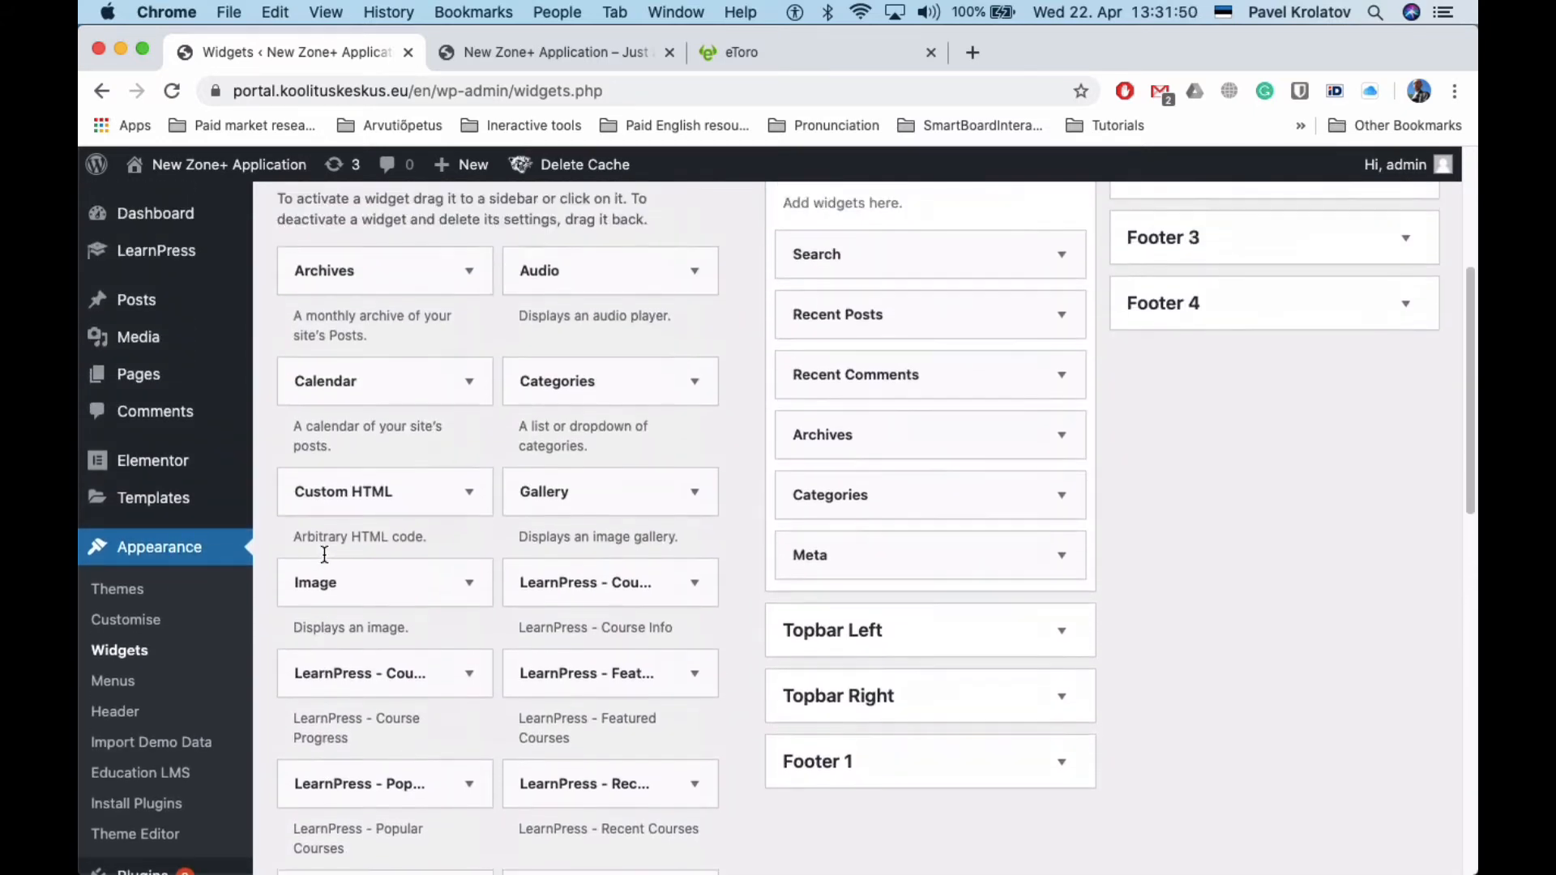
{"action": "scroll", "coordinate": [322, 552], "scroll_direction": "up", "scroll_amount": 2}
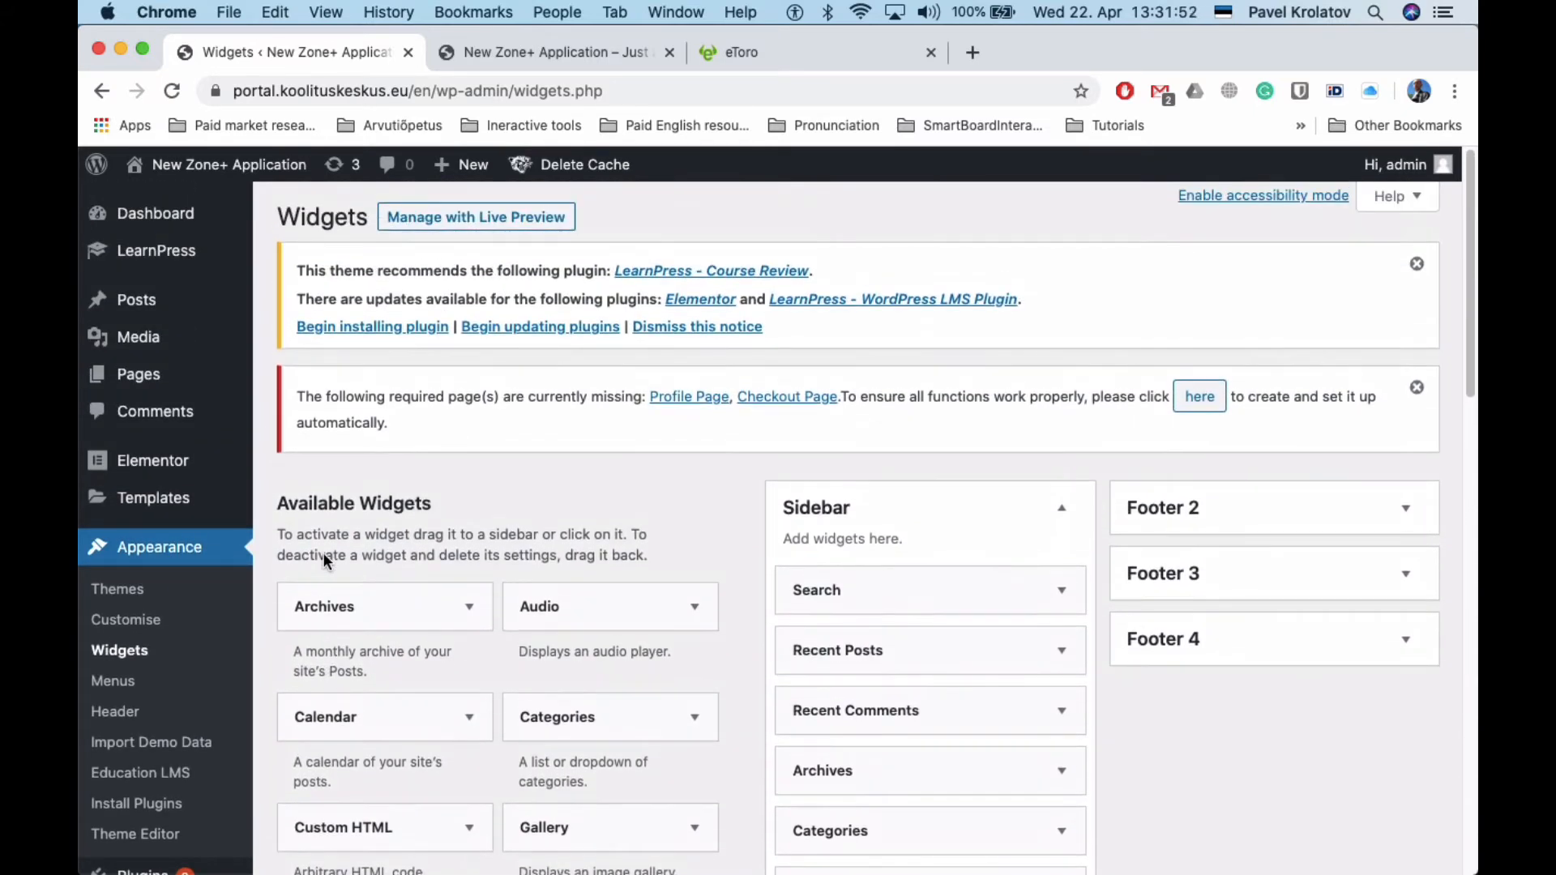
{"action": "scroll", "coordinate": [323, 552], "scroll_direction": "down", "scroll_amount": 4}
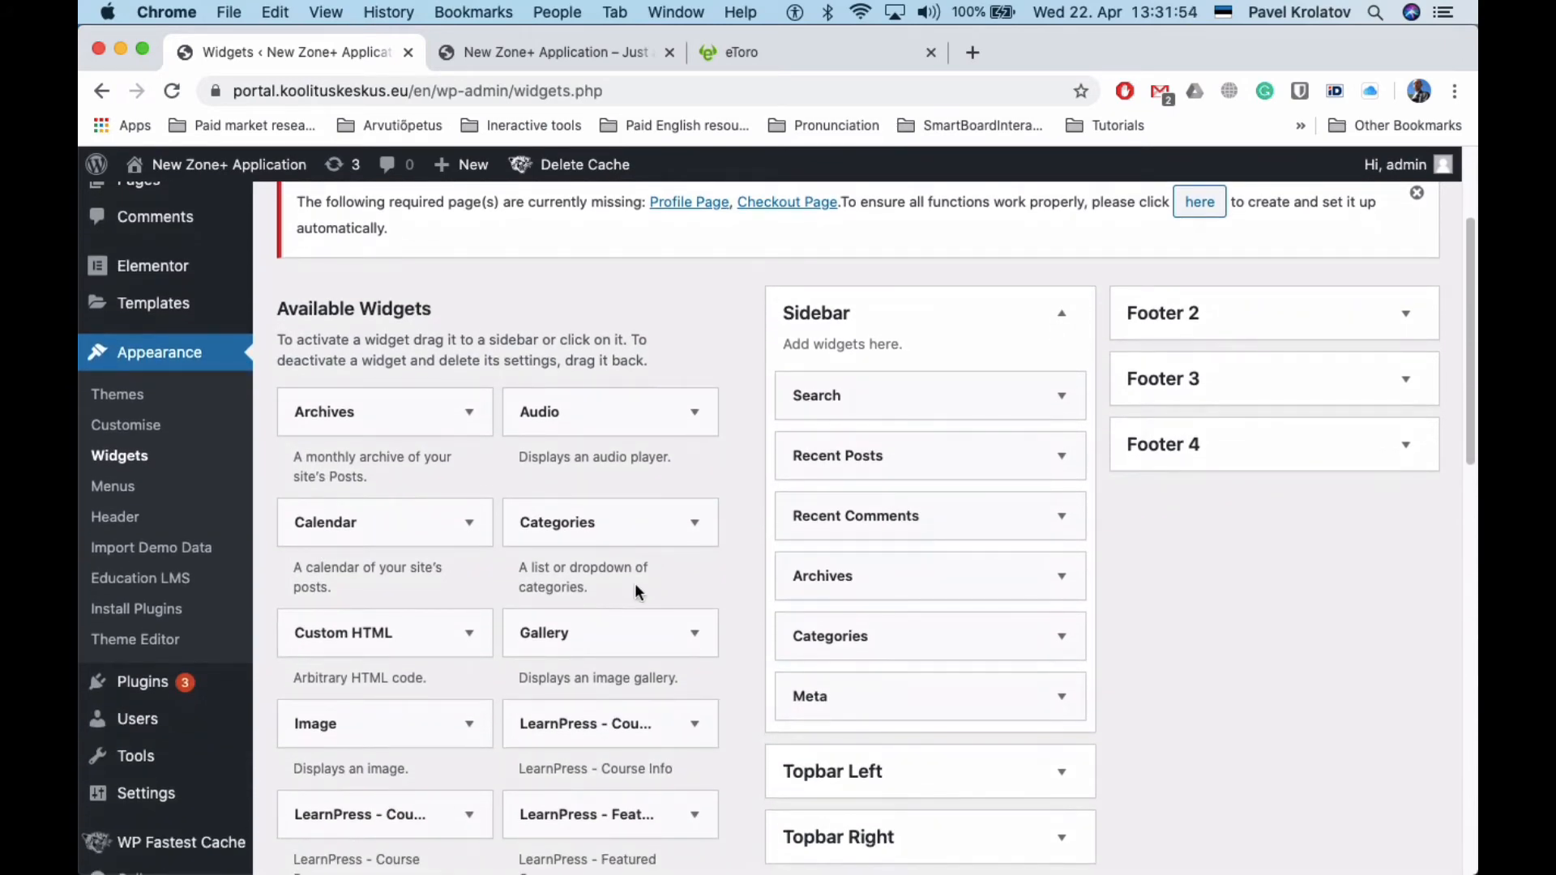
{"action": "scroll", "coordinate": [634, 581], "scroll_direction": "down", "scroll_amount": 10}
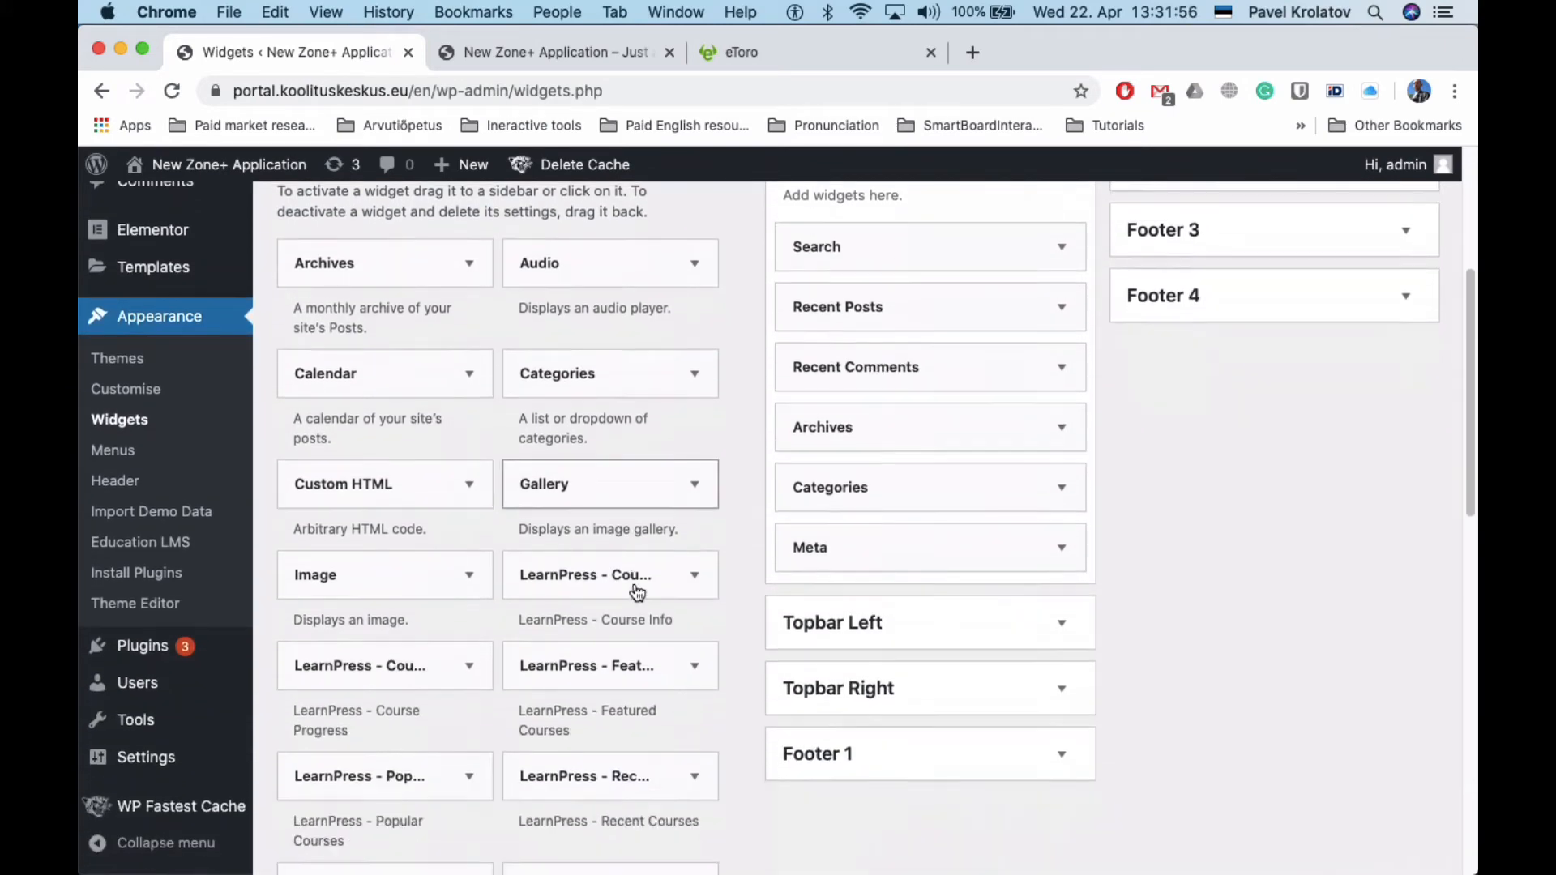
{"action": "scroll", "coordinate": [660, 341], "scroll_direction": "up", "scroll_amount": 9}
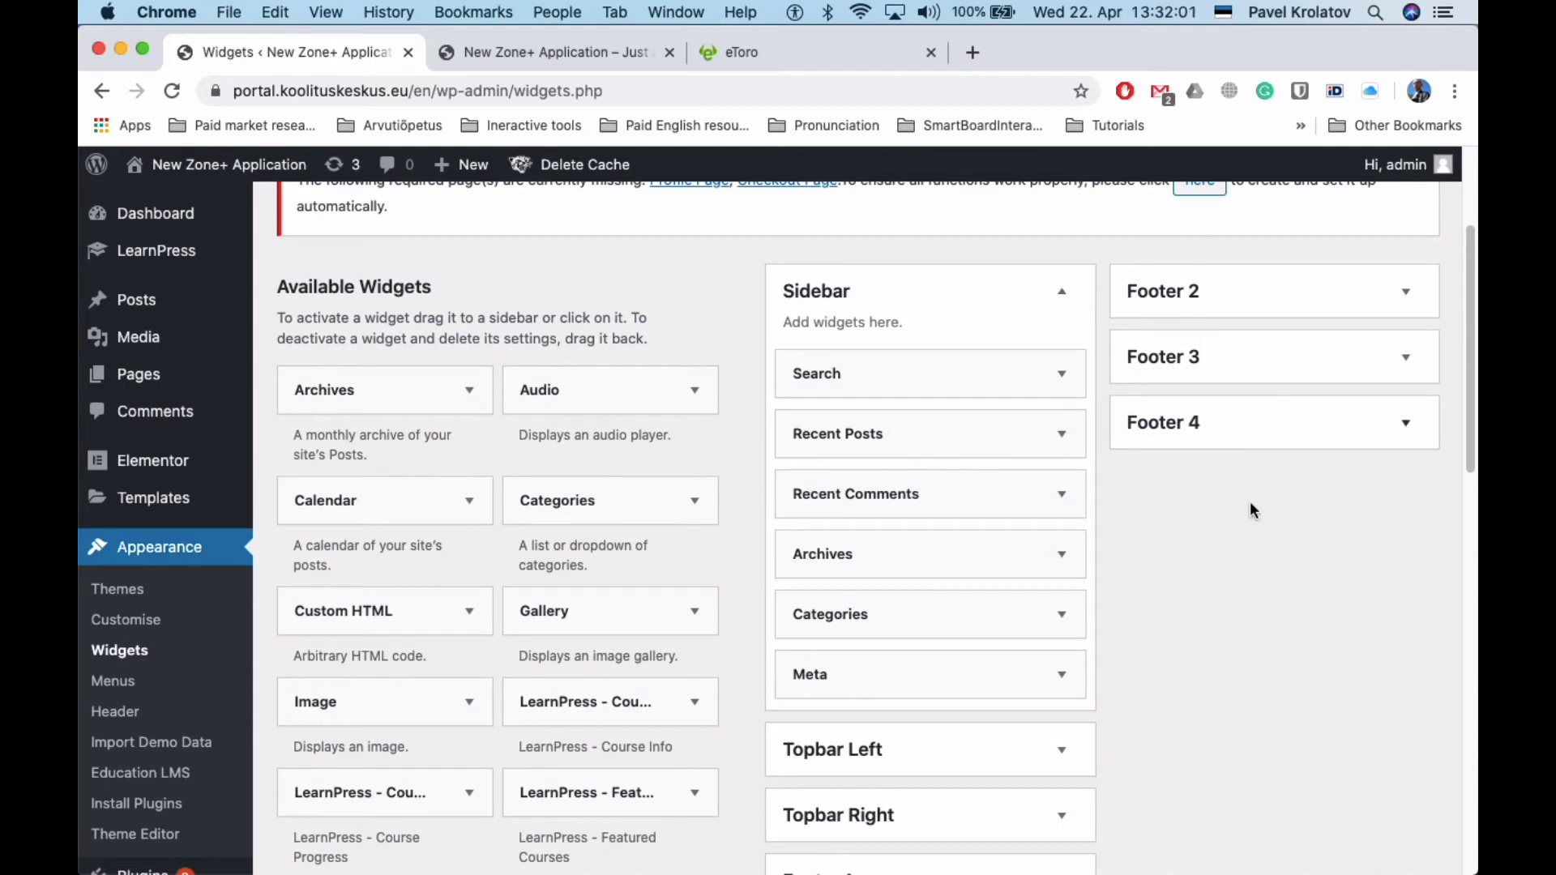
{"action": "scroll", "coordinate": [1233, 730], "scroll_direction": "down", "scroll_amount": 2}
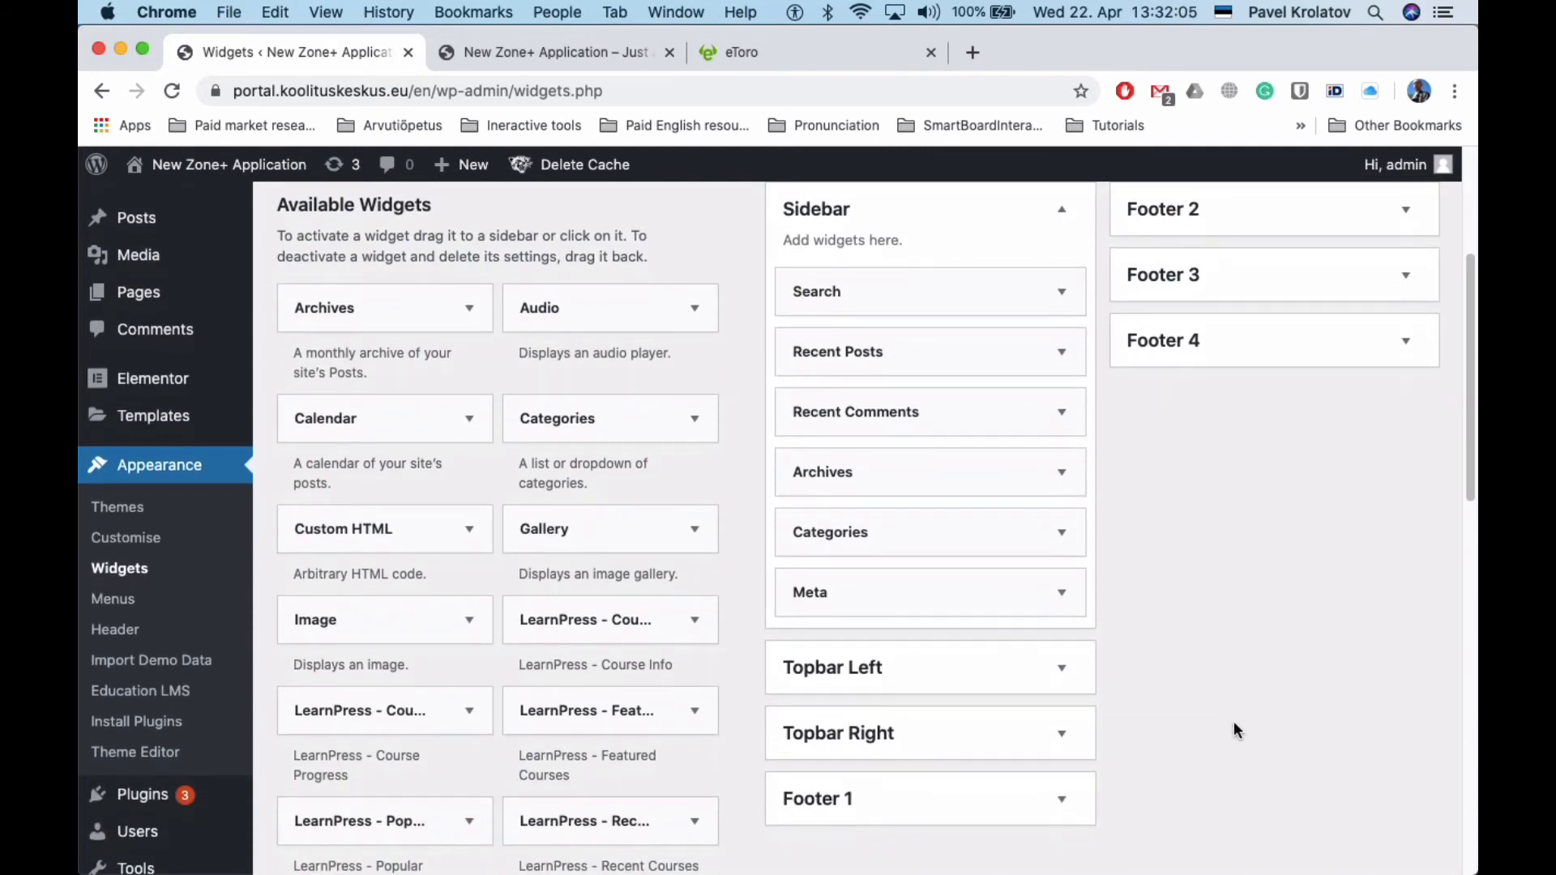
{"action": "scroll", "coordinate": [1234, 723], "scroll_direction": "down", "scroll_amount": 3}
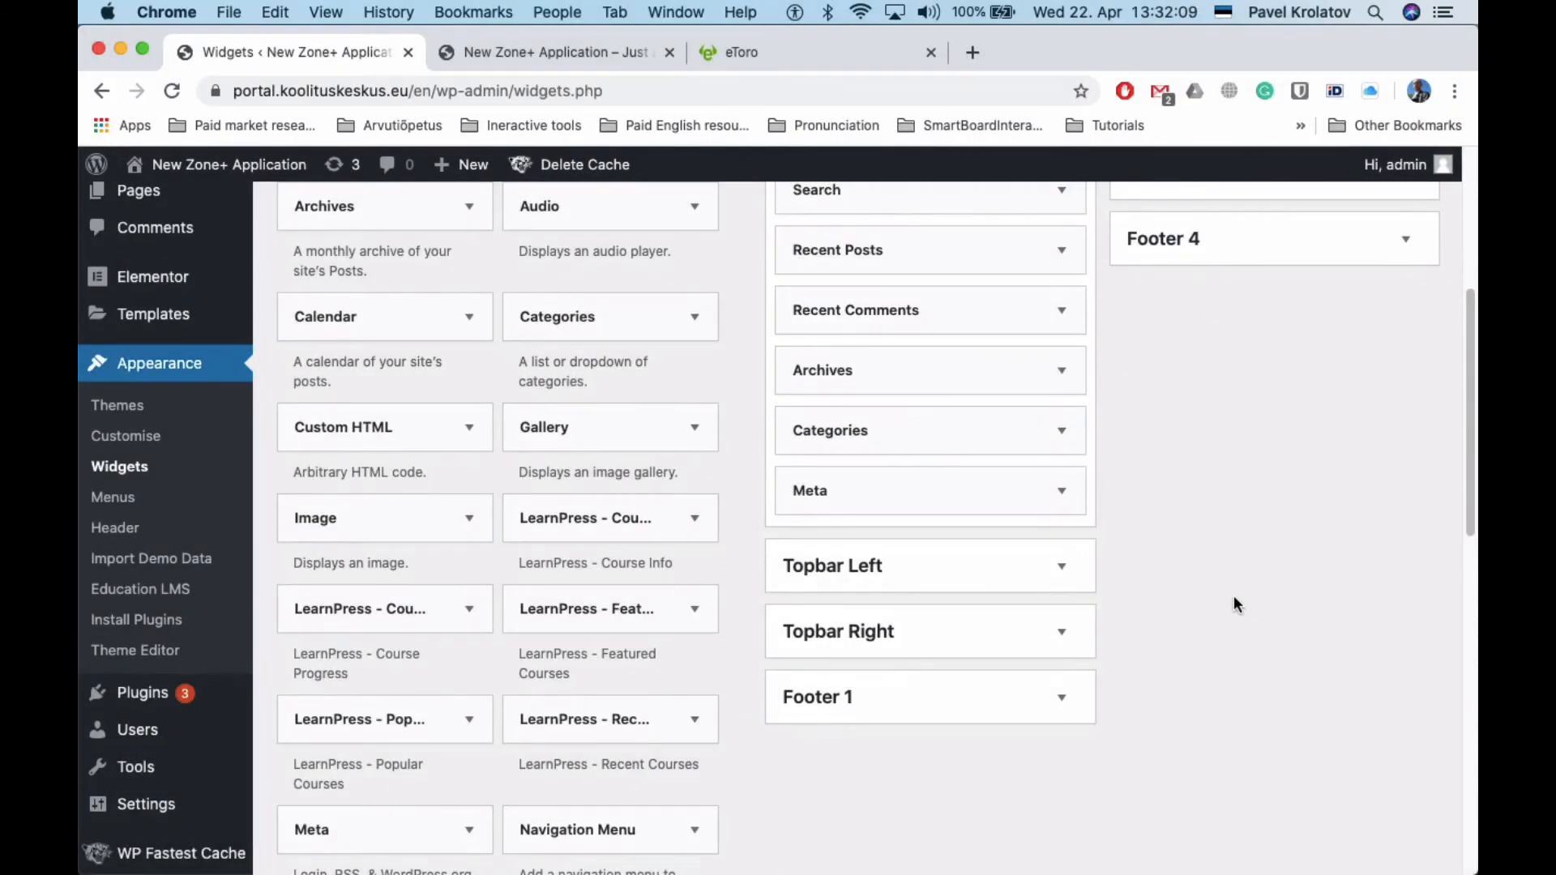
Delete the Recent Comments widget from the Sidebar
{"action": "left_click", "coordinate": [1008, 314]}
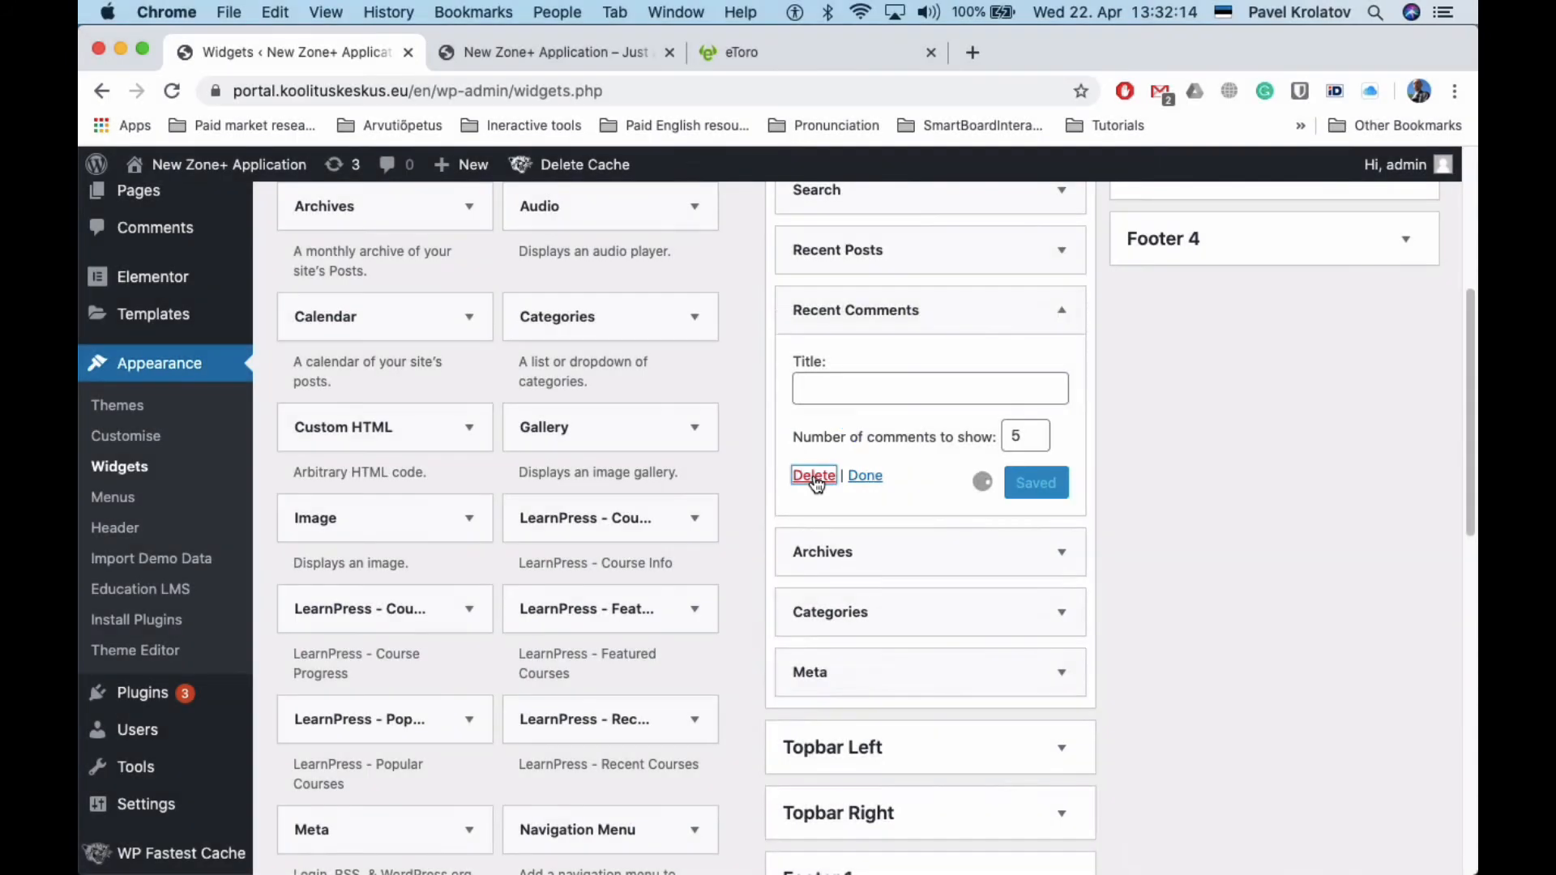
{"action": "left_click", "coordinate": [814, 476]}
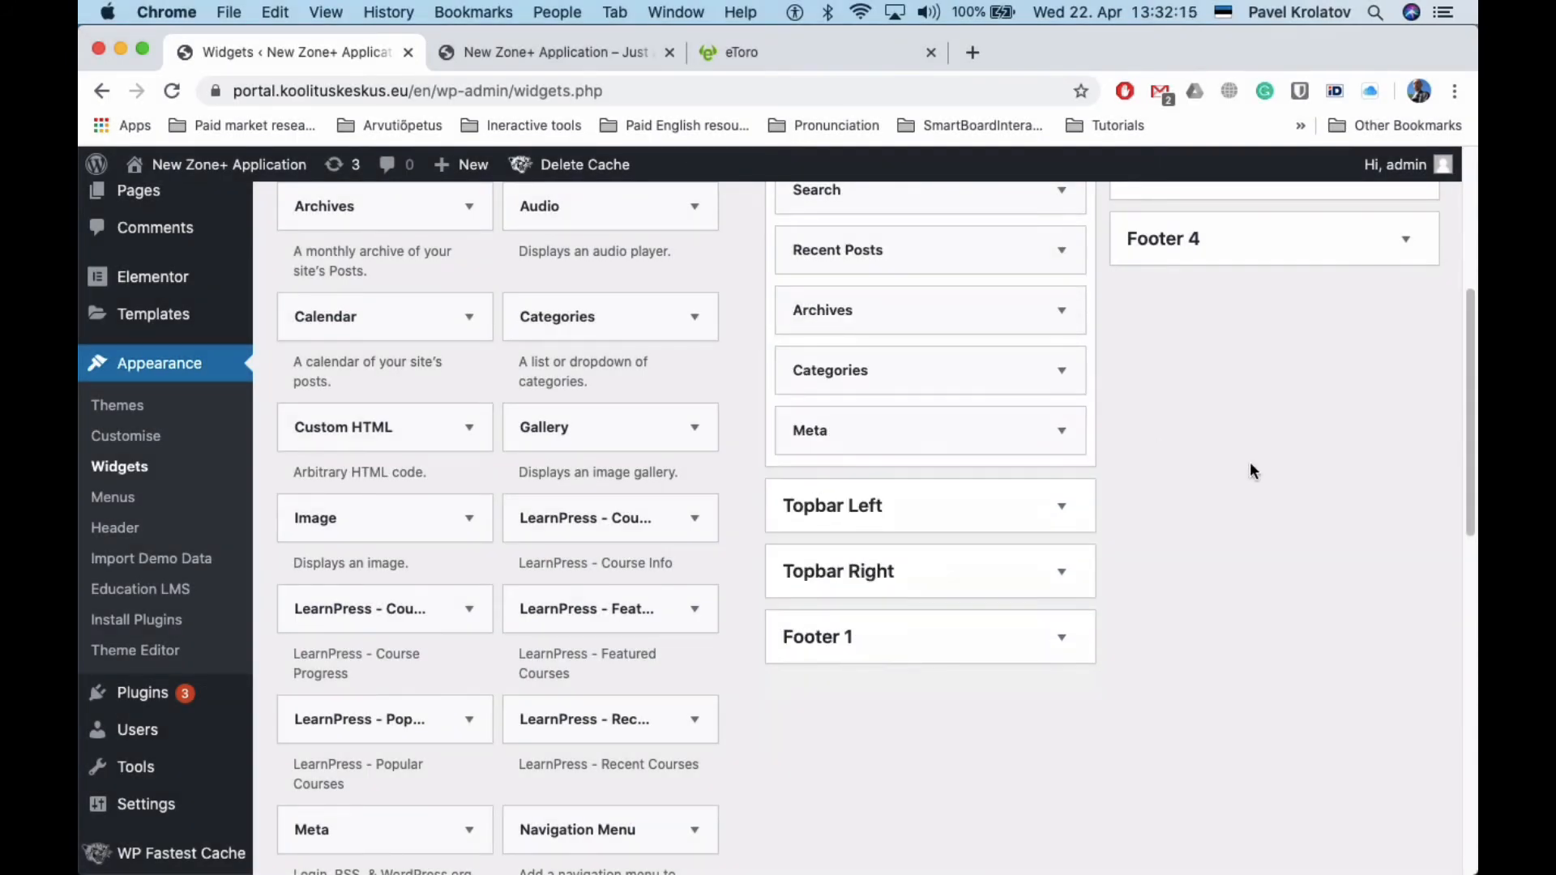
{"action": "scroll", "coordinate": [1250, 464], "scroll_direction": "up", "scroll_amount": 3}
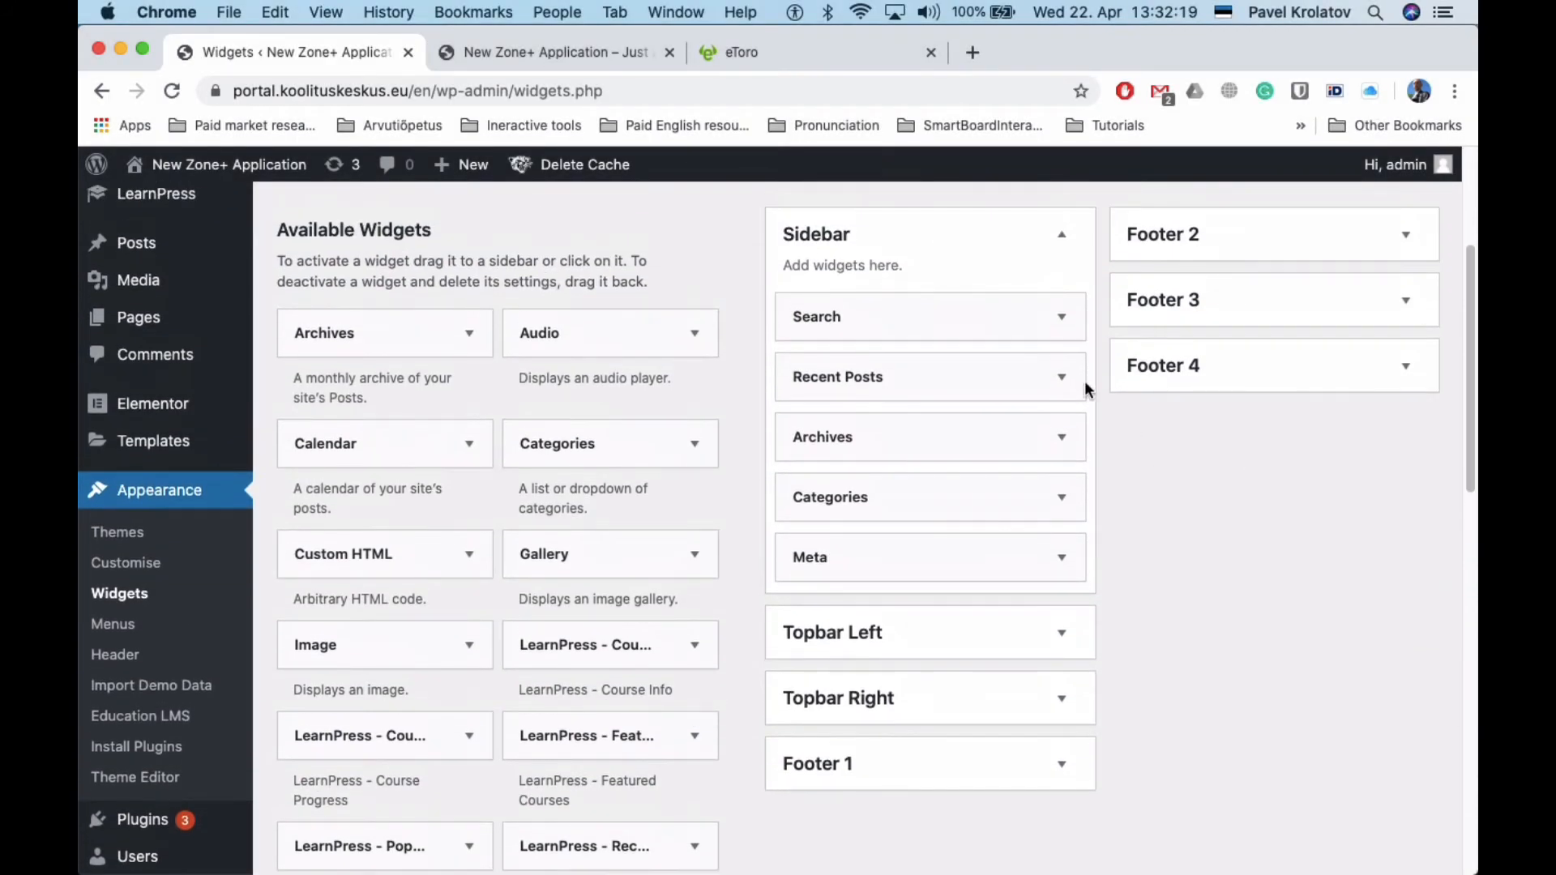
Delete the Search widget from the Sidebar and check the updated front page
{"action": "left_click", "coordinate": [903, 324]}
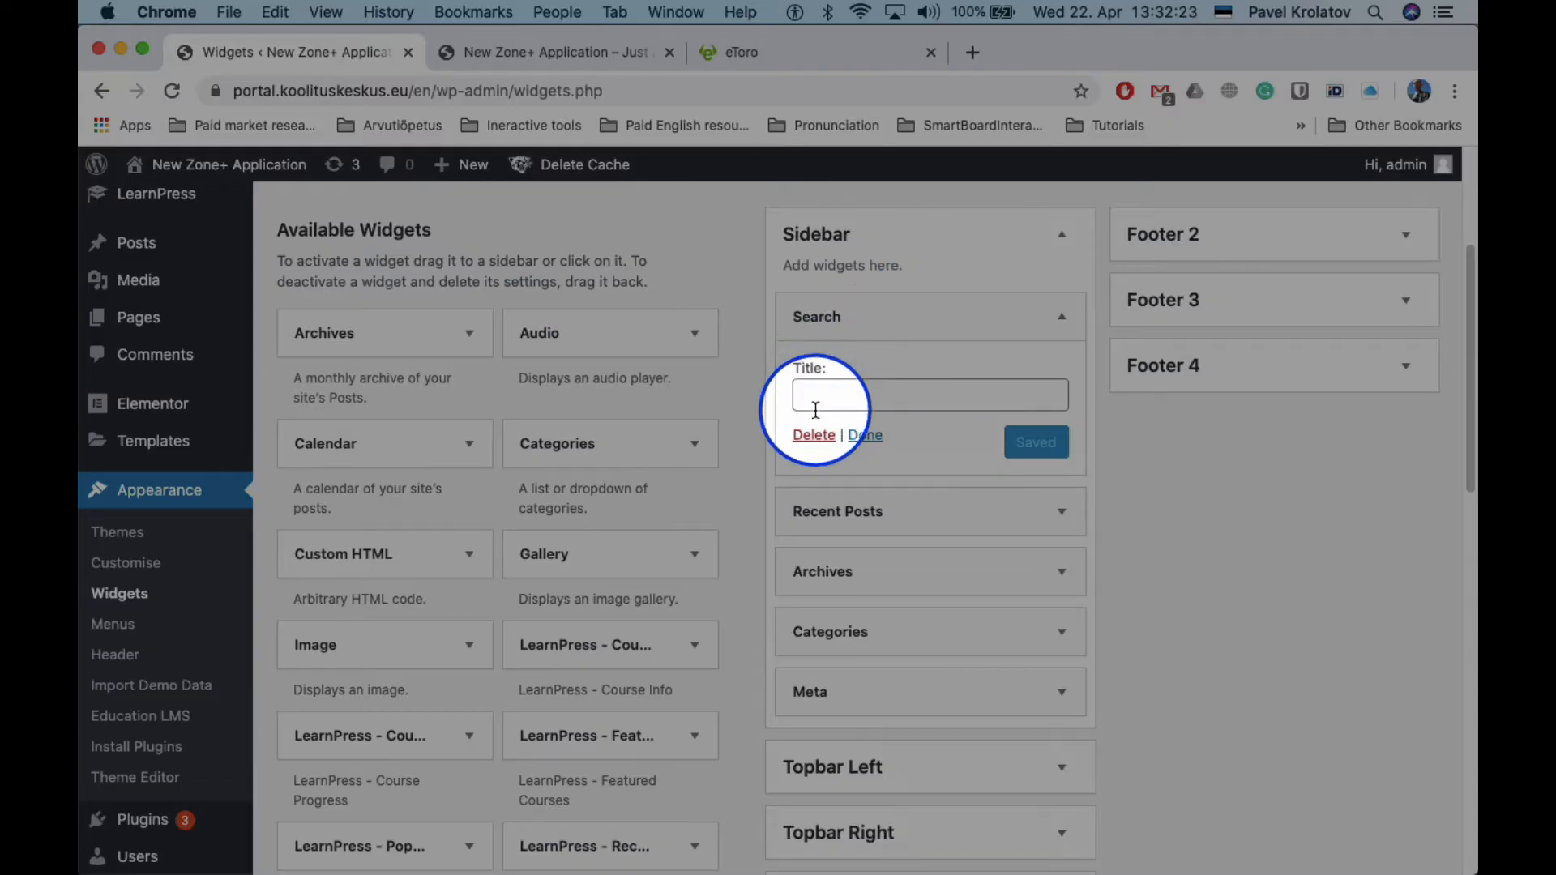
{"action": "left_click", "coordinate": [814, 435]}
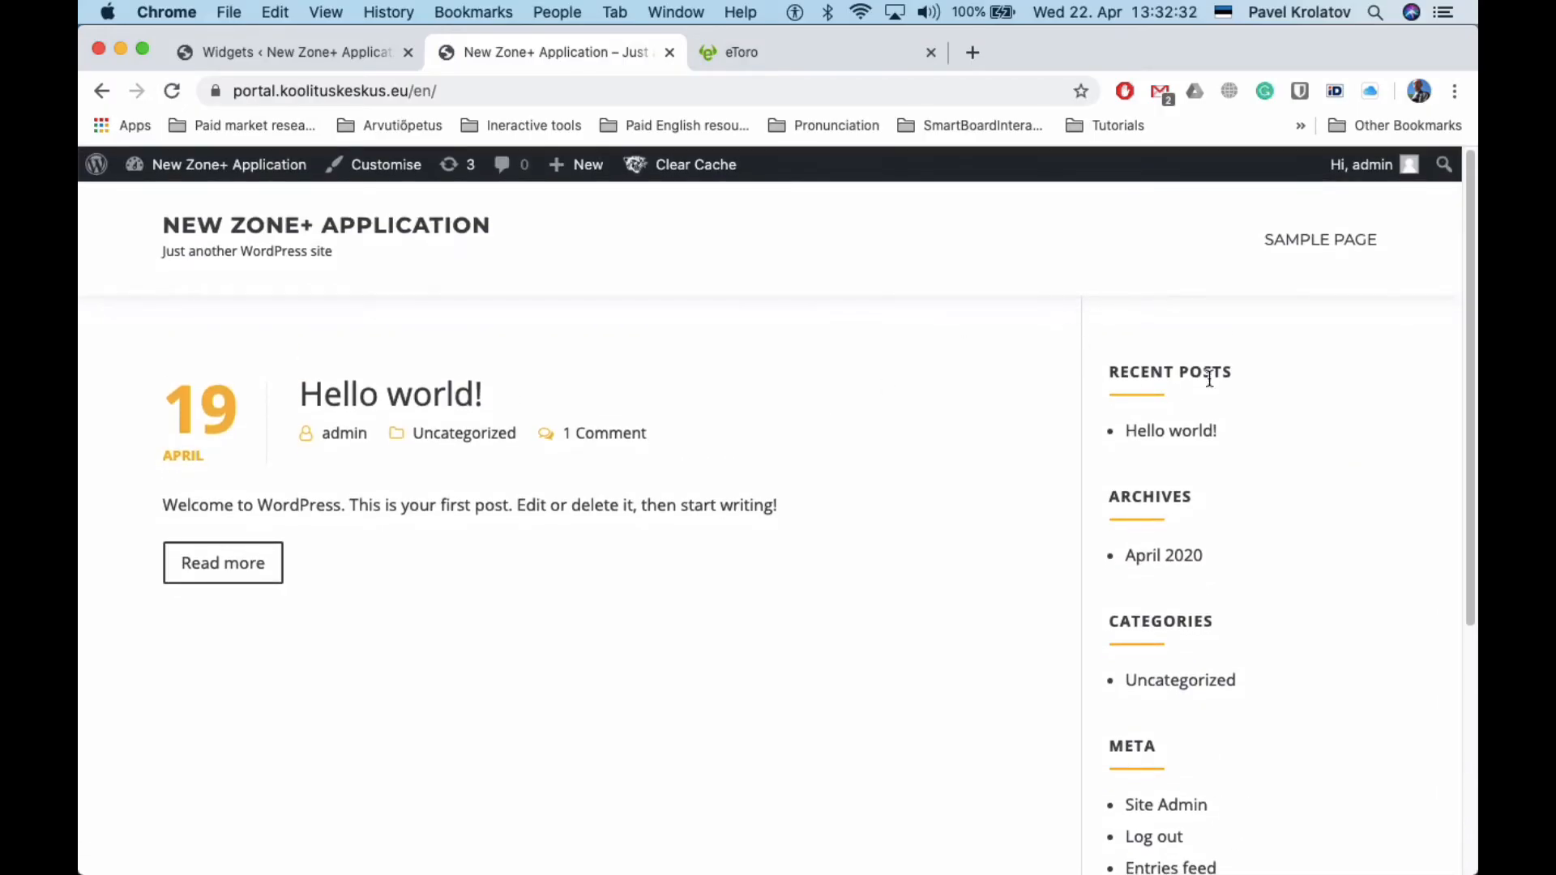
{"action": "scroll", "coordinate": [1011, 543], "scroll_direction": "down", "scroll_amount": 3}
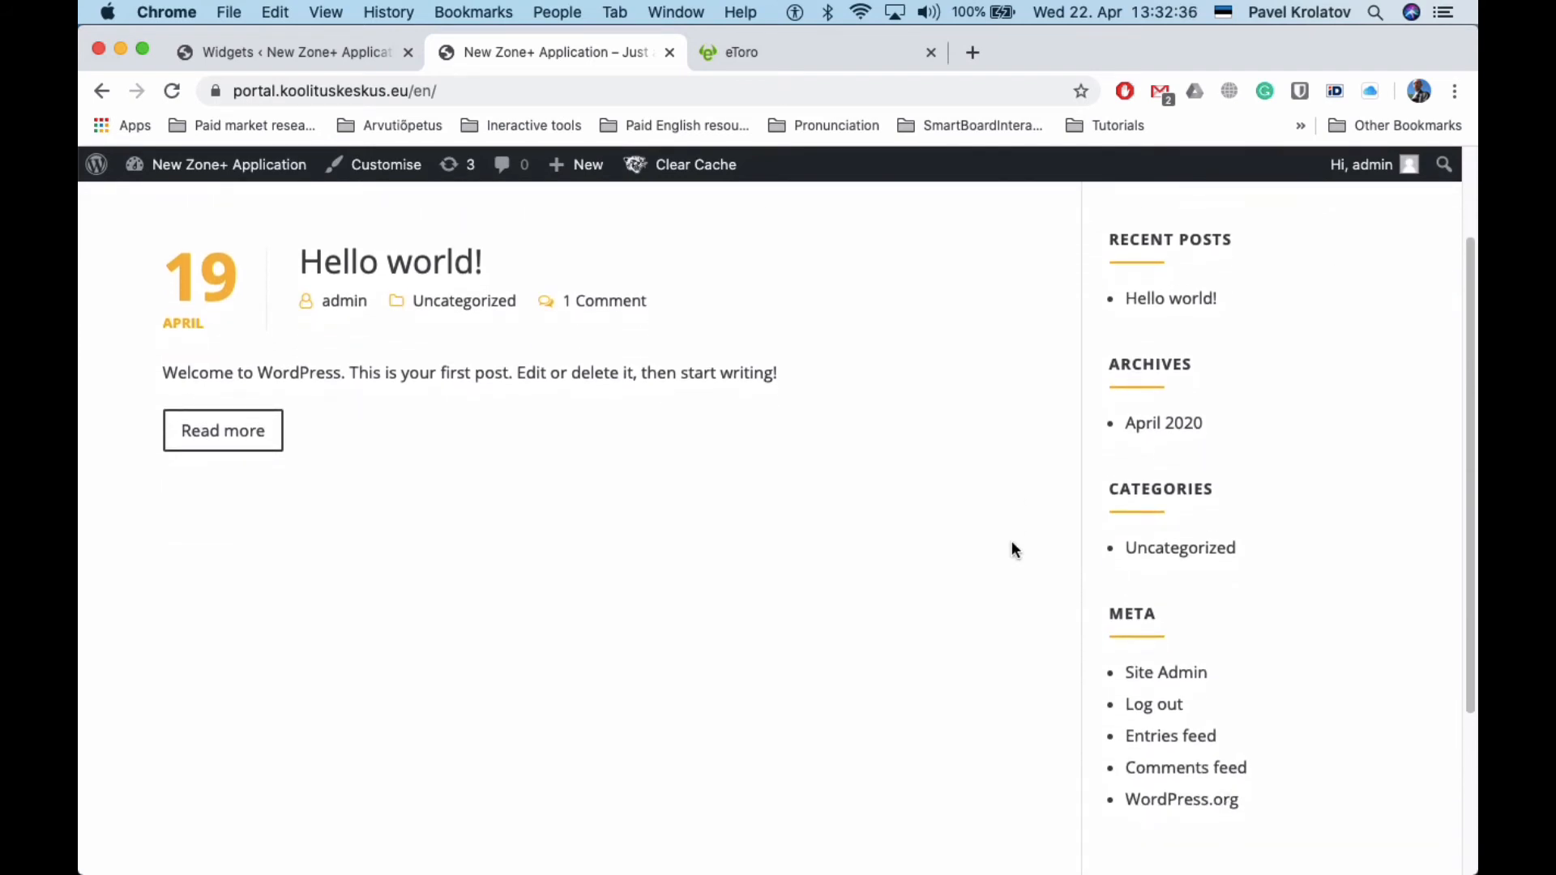
{"action": "scroll", "coordinate": [1012, 542], "scroll_direction": "up", "scroll_amount": 3}
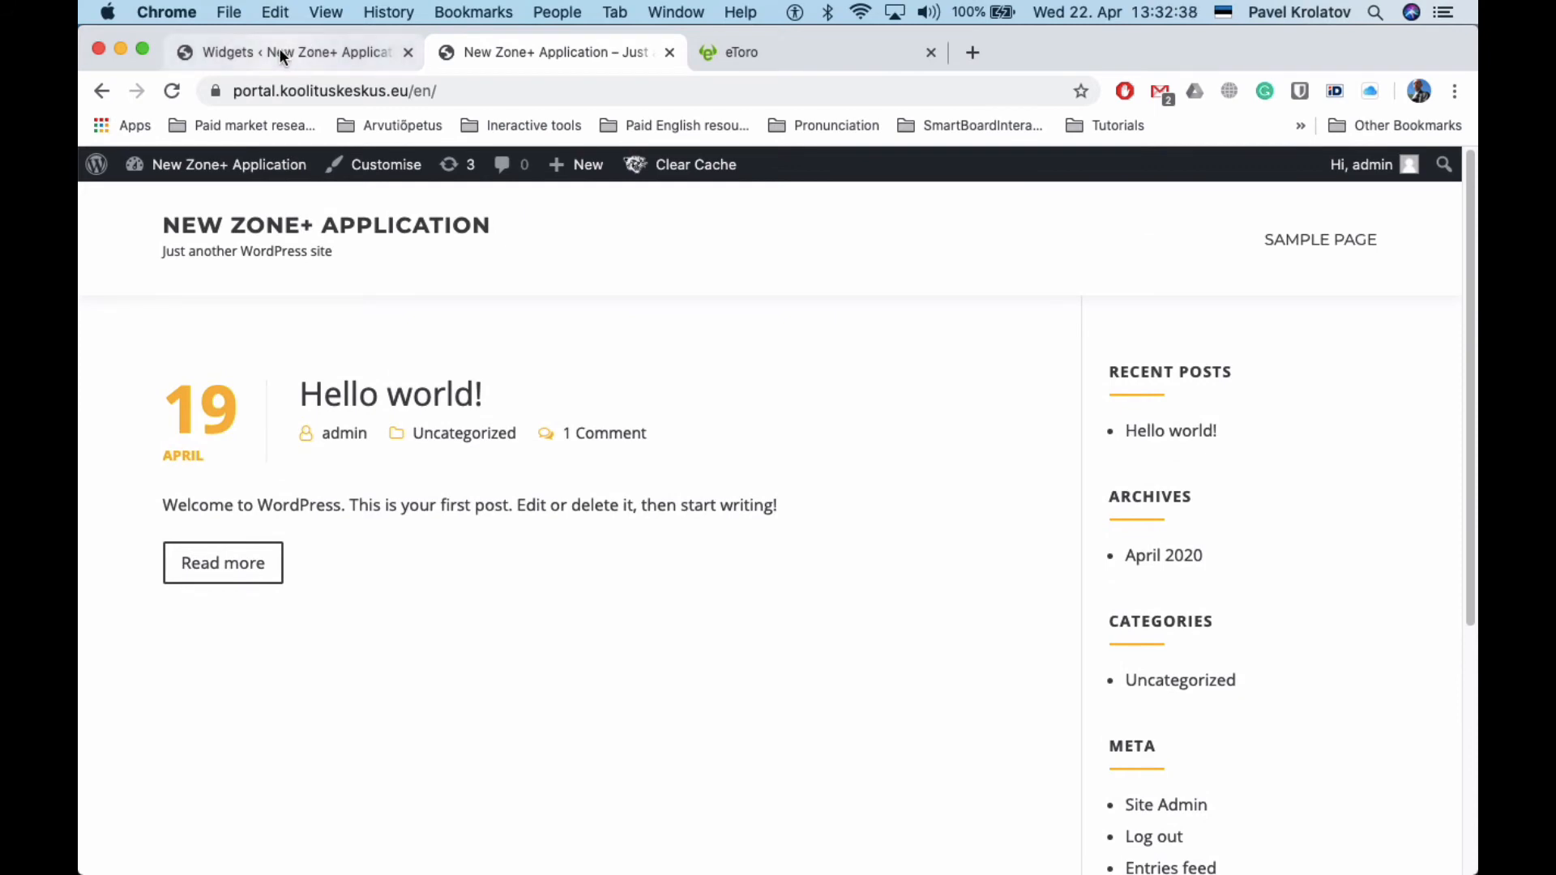
Drag the Search widget from Available Widgets to the top of the Sidebar
{"action": "left_click", "coordinate": [280, 54]}
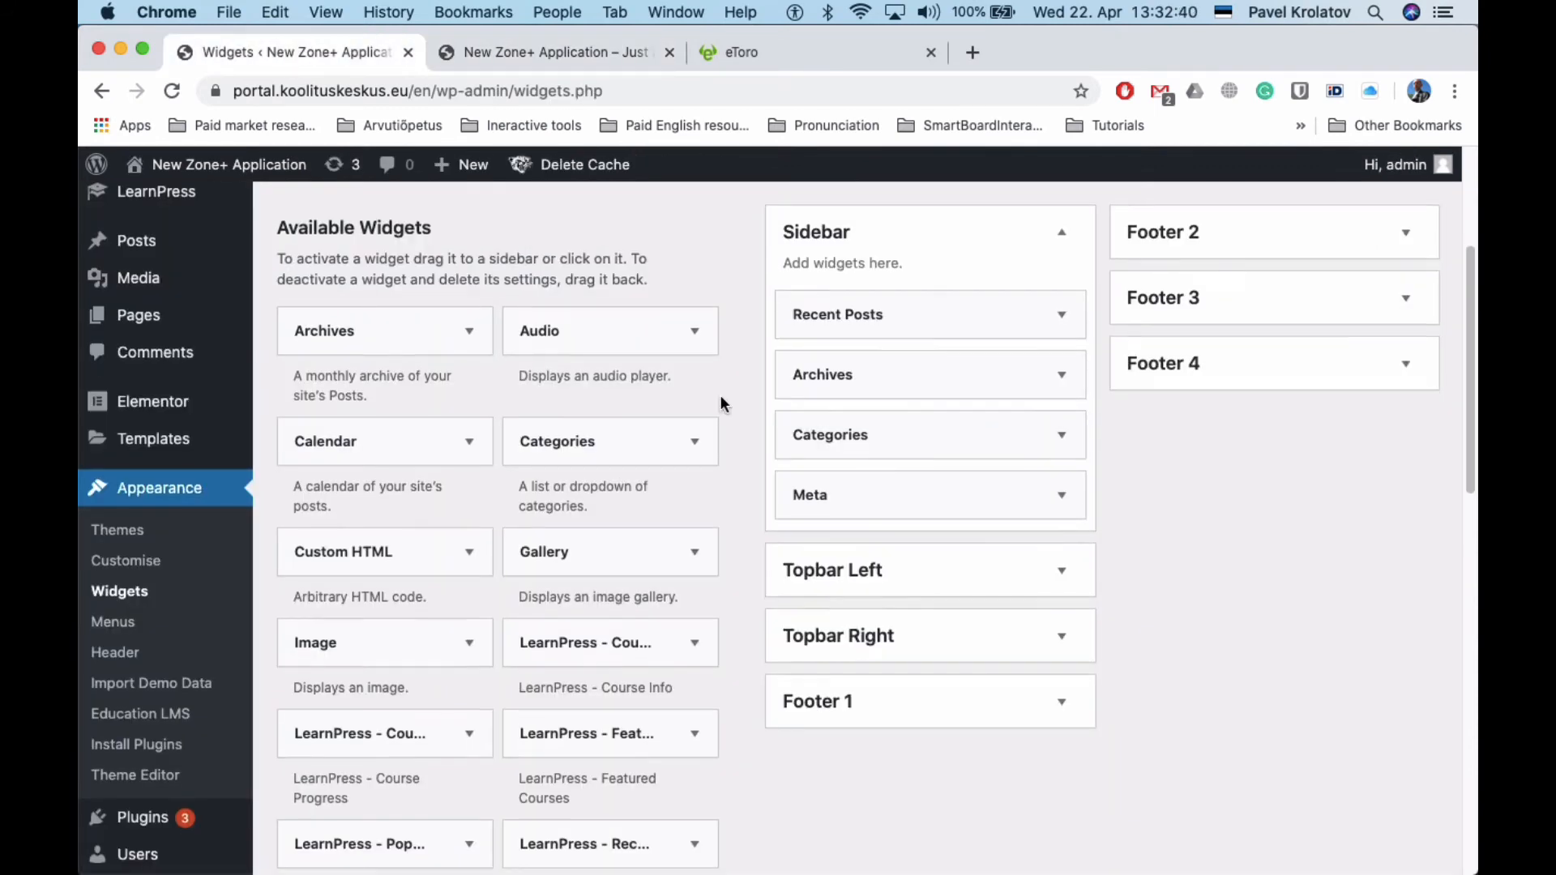
{"action": "scroll", "coordinate": [721, 399], "scroll_direction": "down", "scroll_amount": 5}
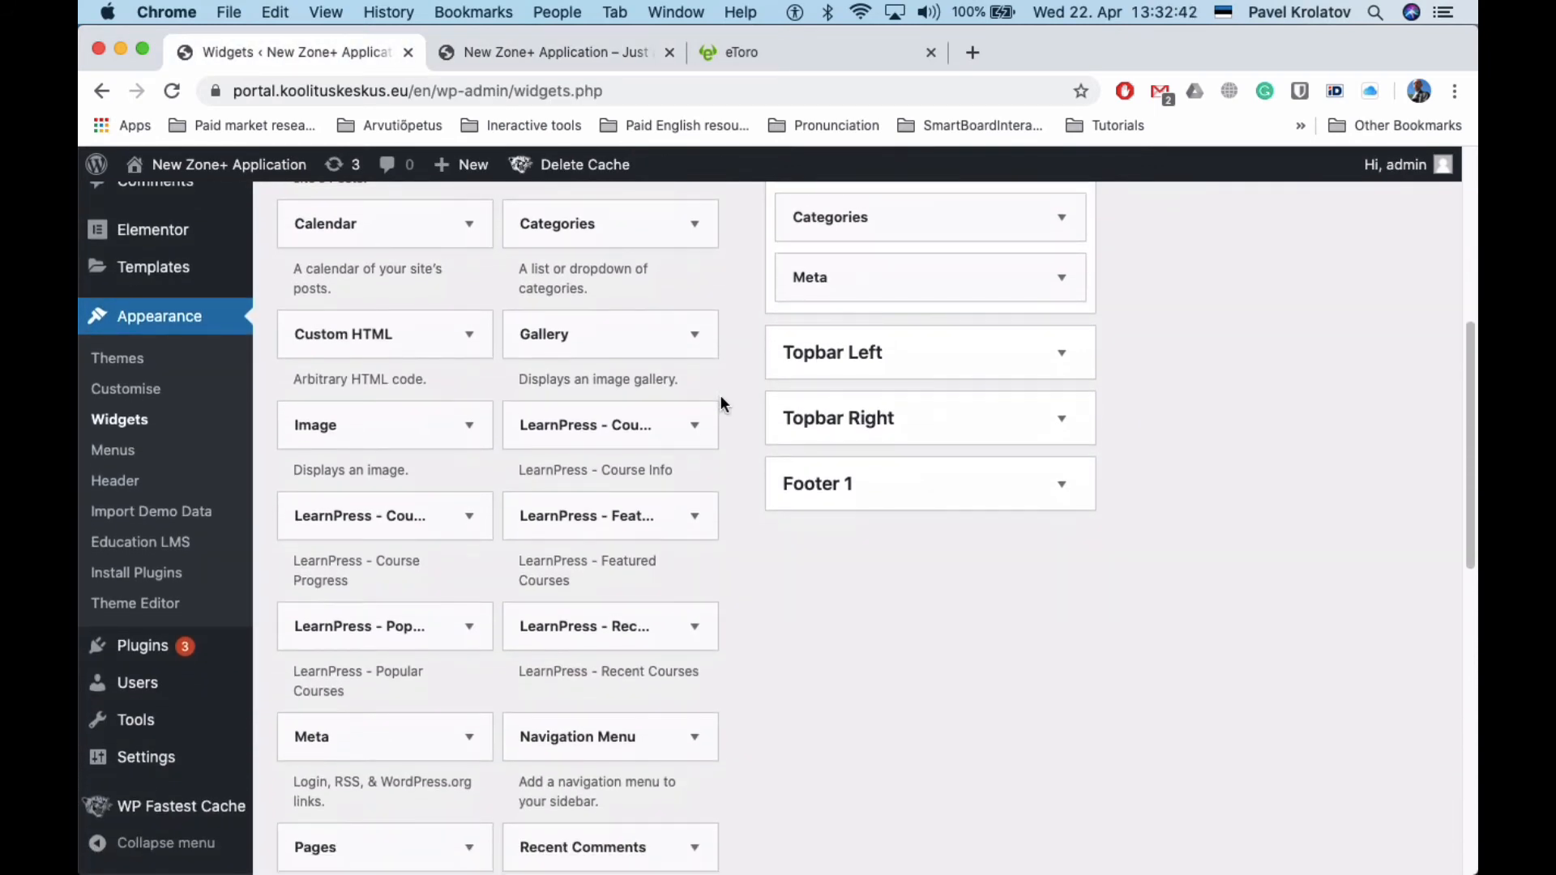
{"action": "scroll", "coordinate": [722, 402], "scroll_direction": "down", "scroll_amount": 9}
{"action": "scroll", "coordinate": [721, 396], "scroll_direction": "down", "scroll_amount": 2}
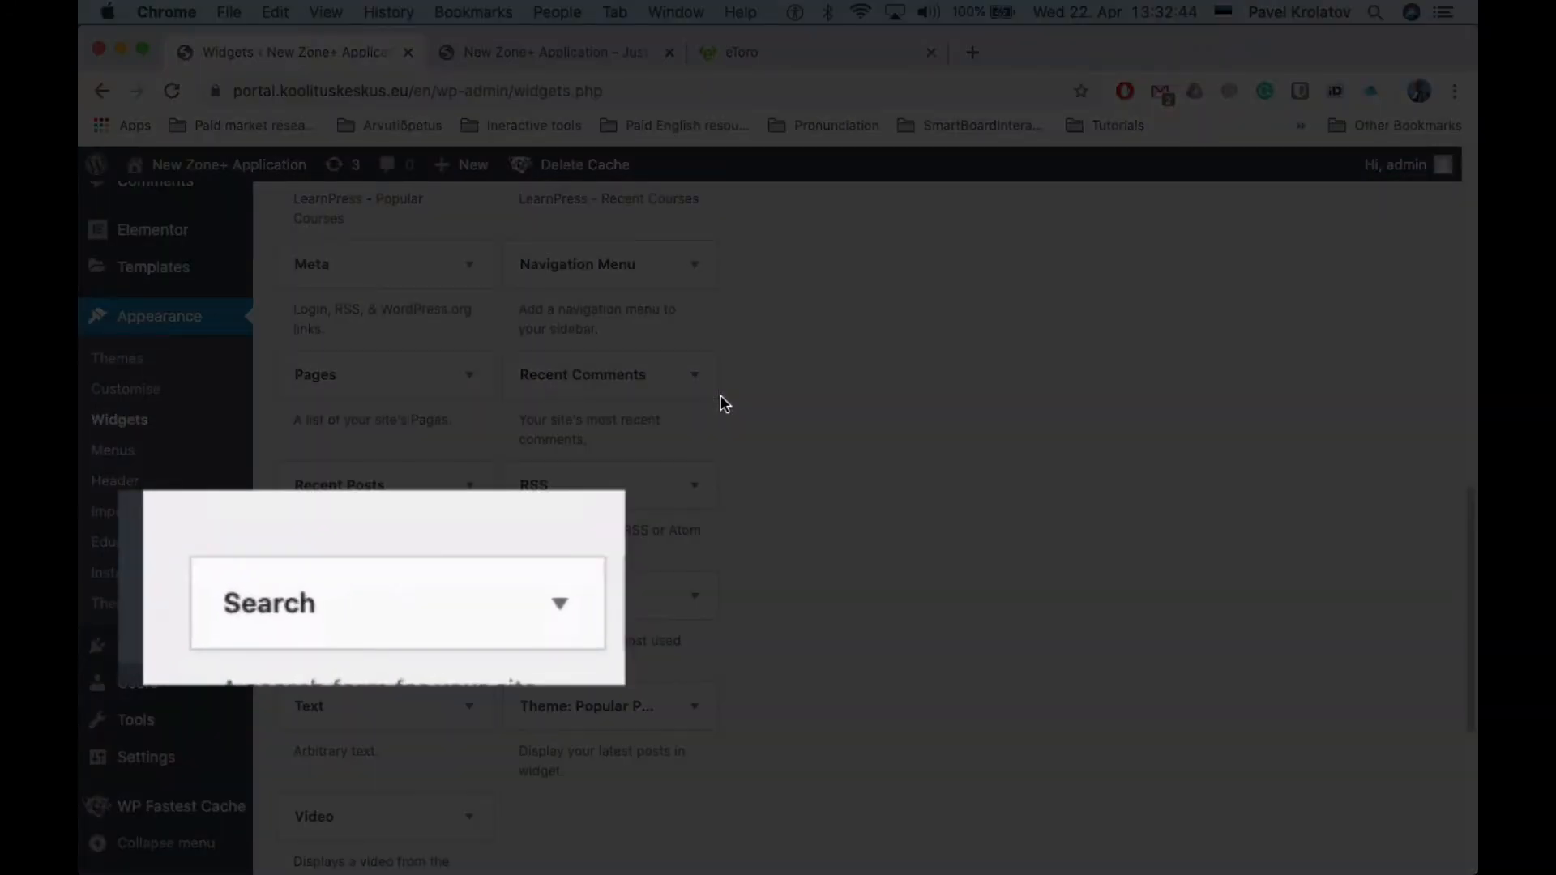
{"action": "scroll", "coordinate": [720, 396], "scroll_direction": "down", "scroll_amount": 2}
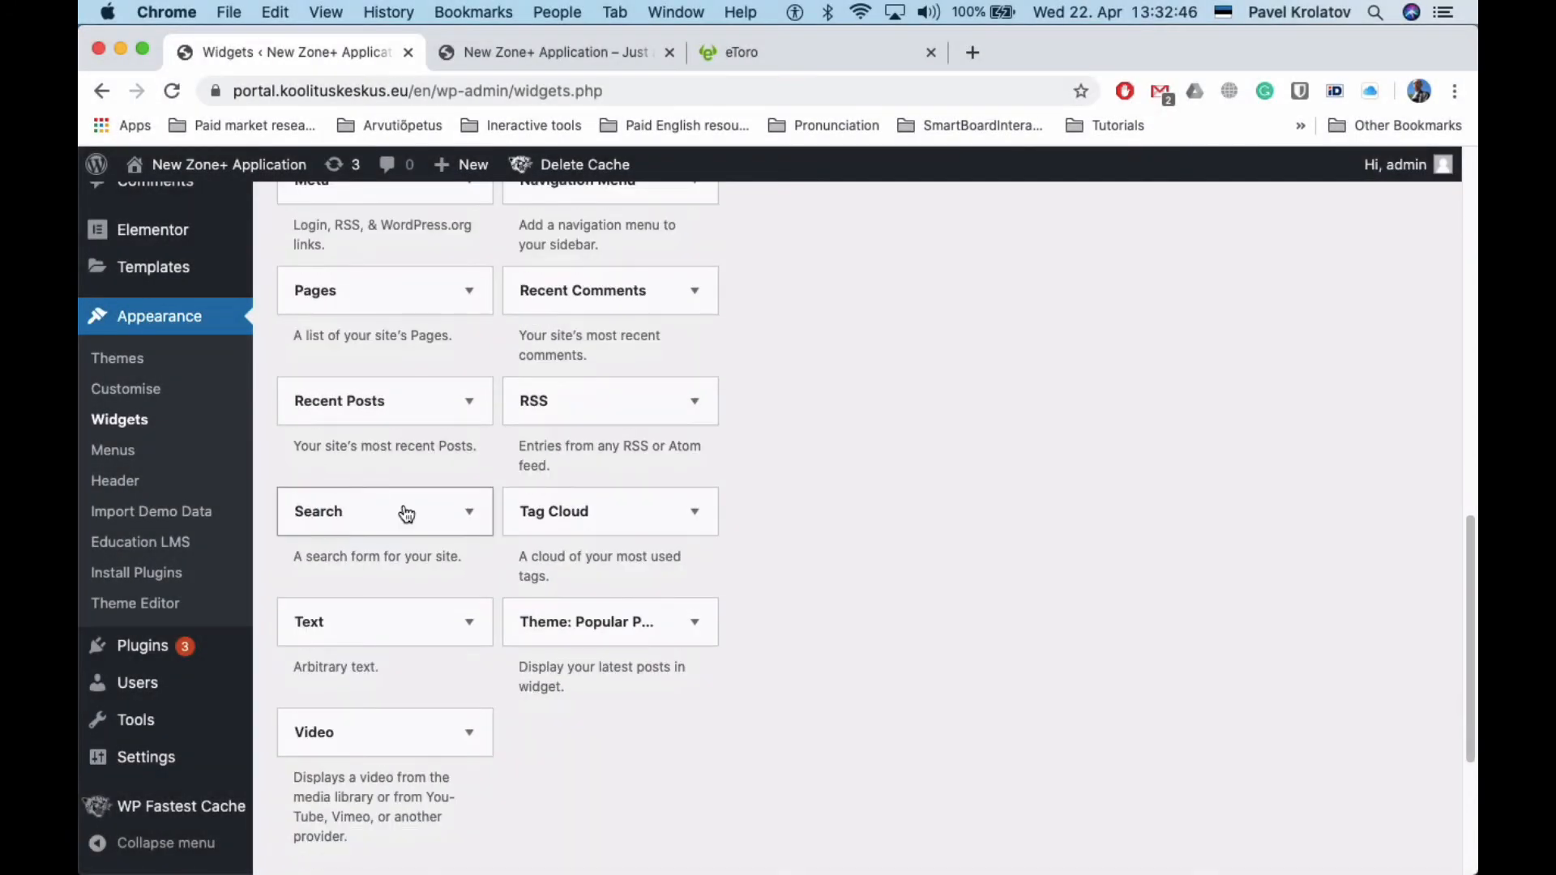
{"action": "left_click_drag", "start_coordinate": [406, 514], "coordinate": [907, 491]}
{"action": "scroll", "coordinate": [907, 491], "scroll_direction": "down", "scroll_amount": 2}
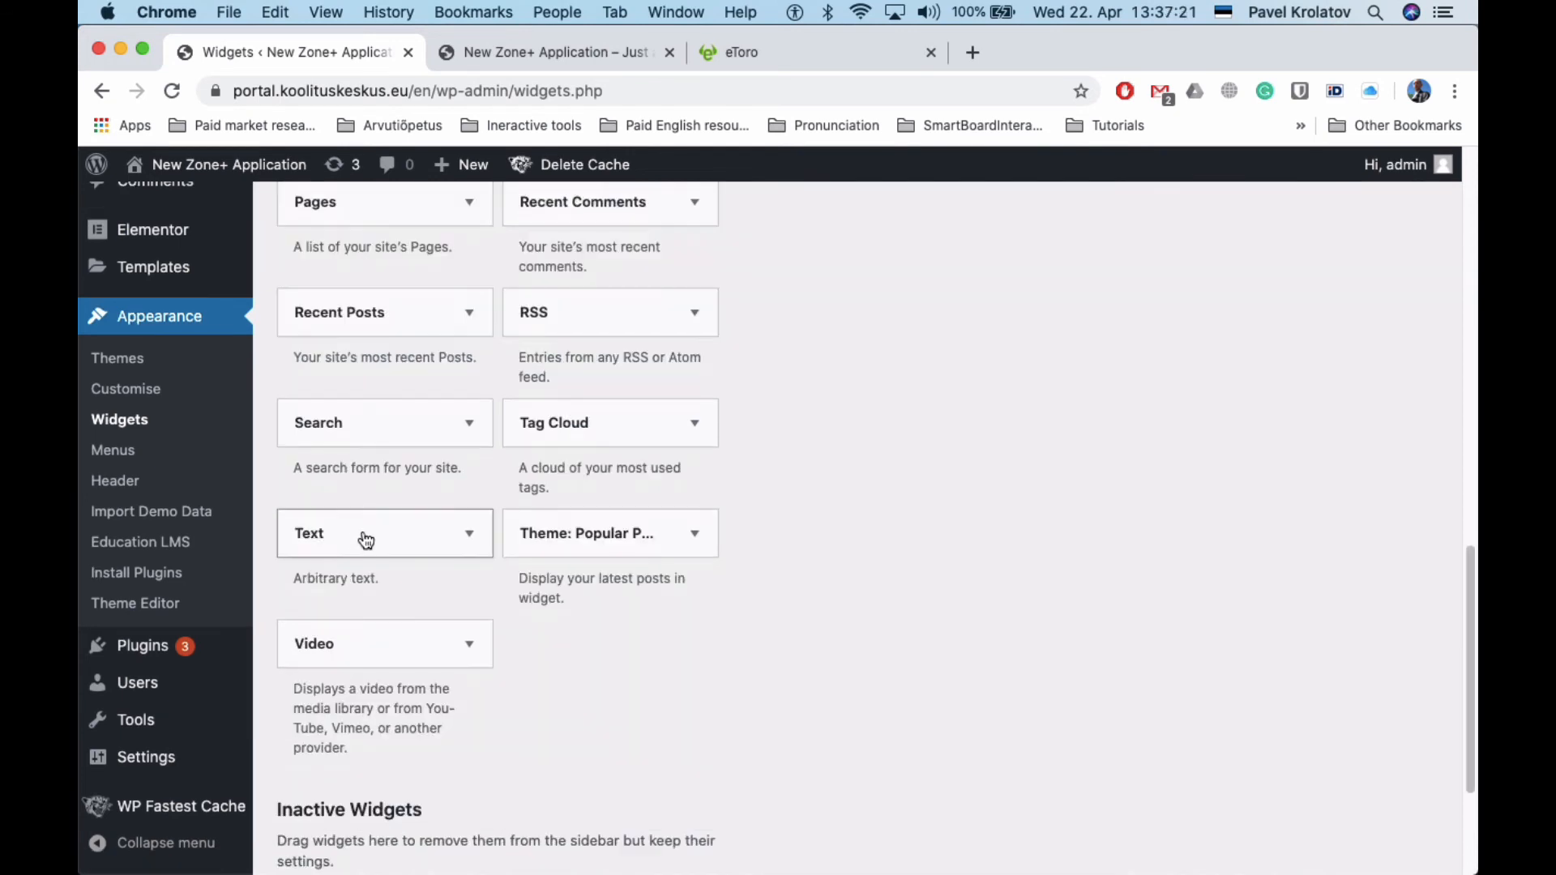
Add a new Text widget to the Footer 1 area
{"action": "left_click", "coordinate": [359, 538]}
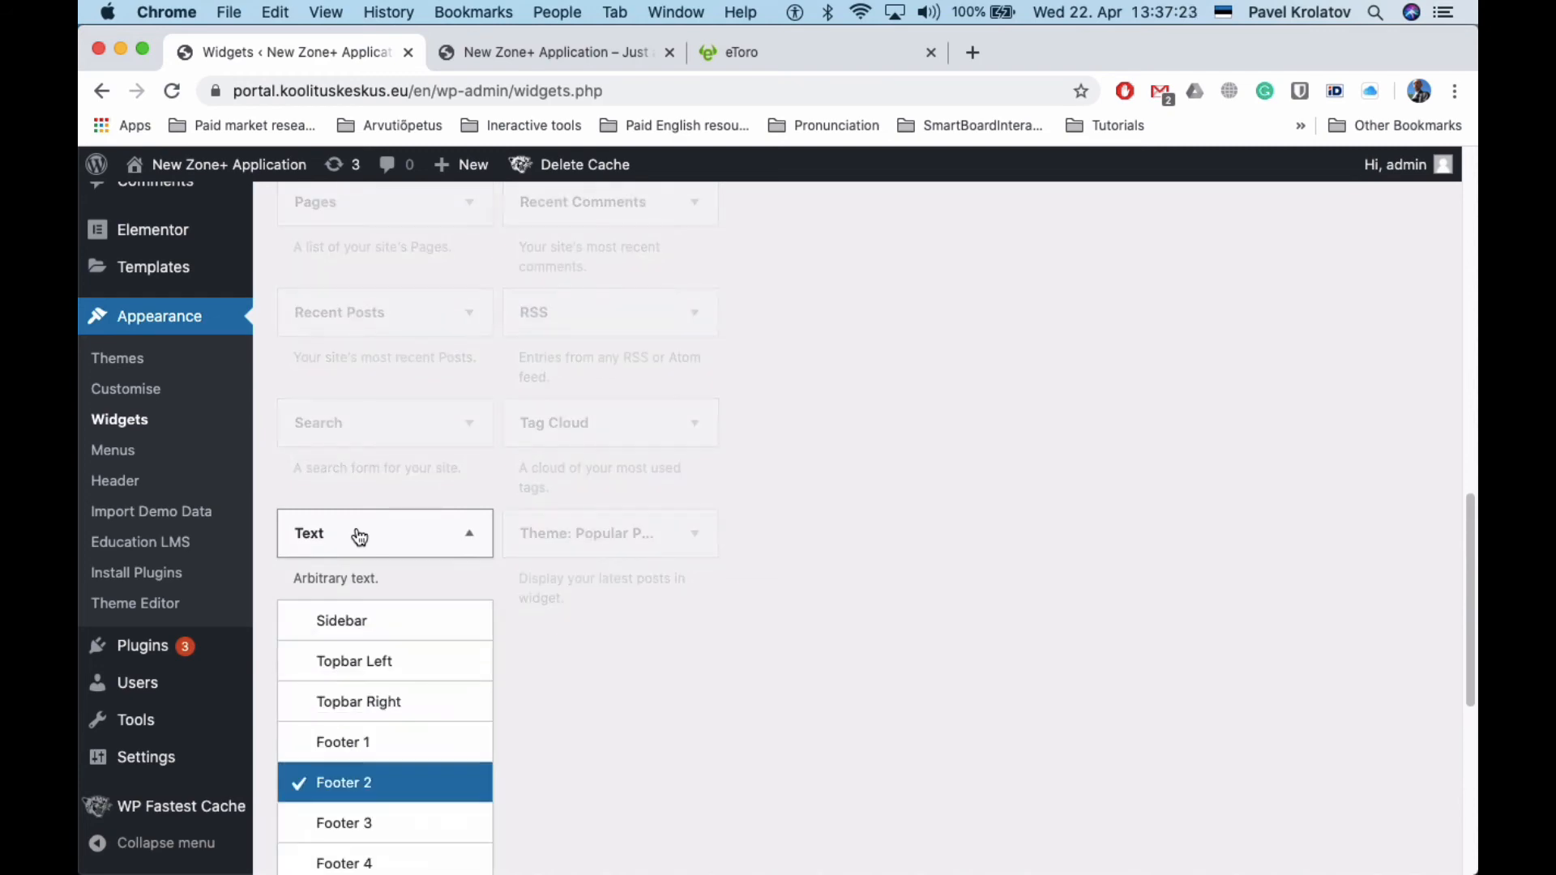
{"action": "scroll", "coordinate": [359, 537], "scroll_direction": "down", "scroll_amount": 2}
{"action": "left_click", "coordinate": [348, 611]}
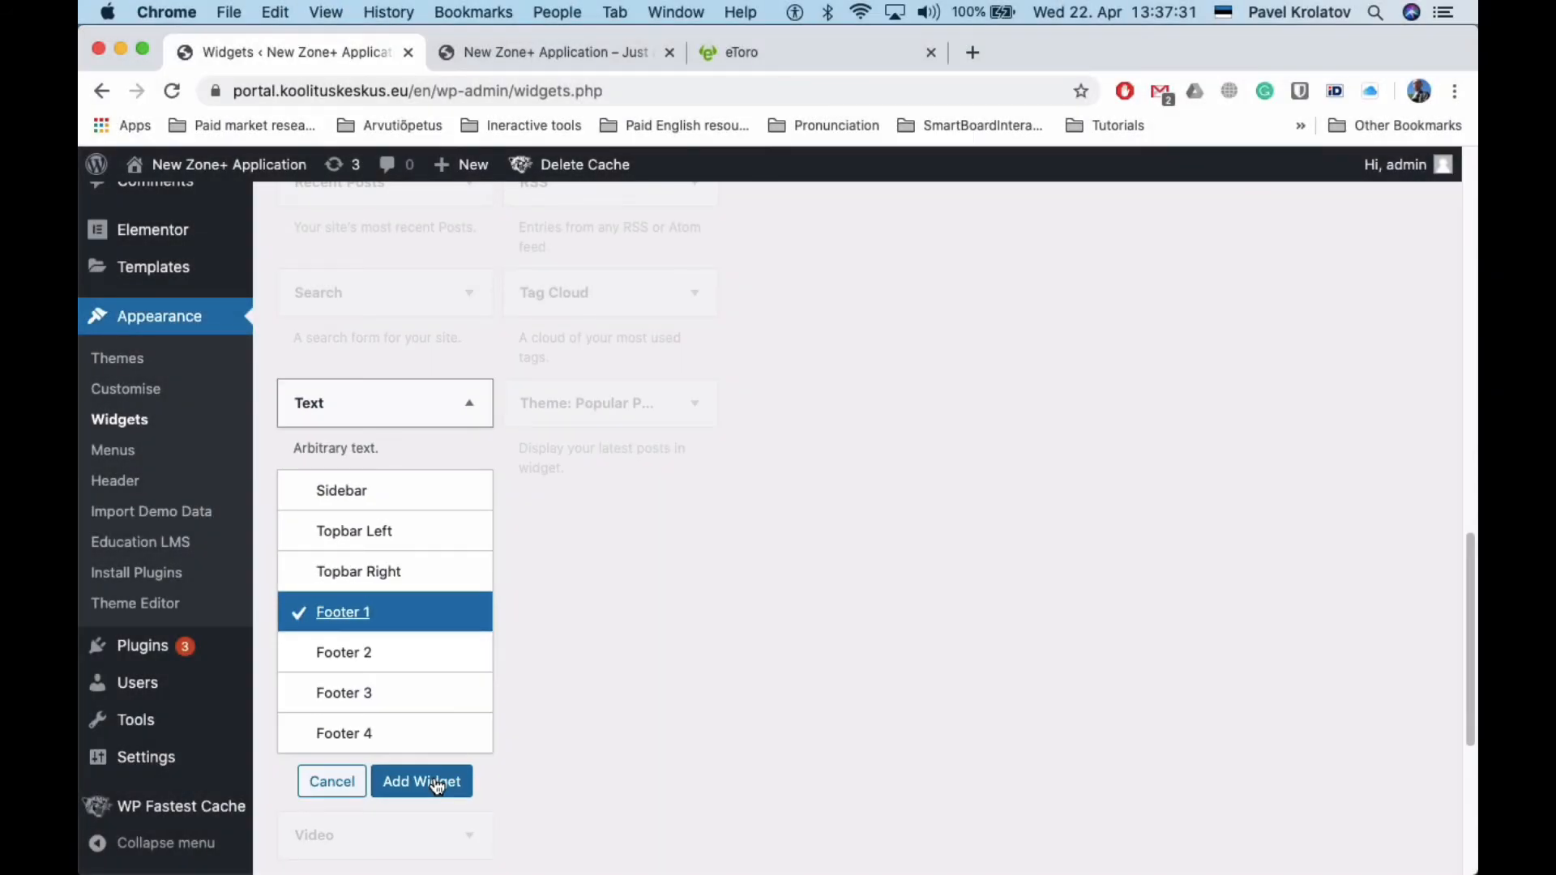
{"action": "left_click", "coordinate": [438, 783]}
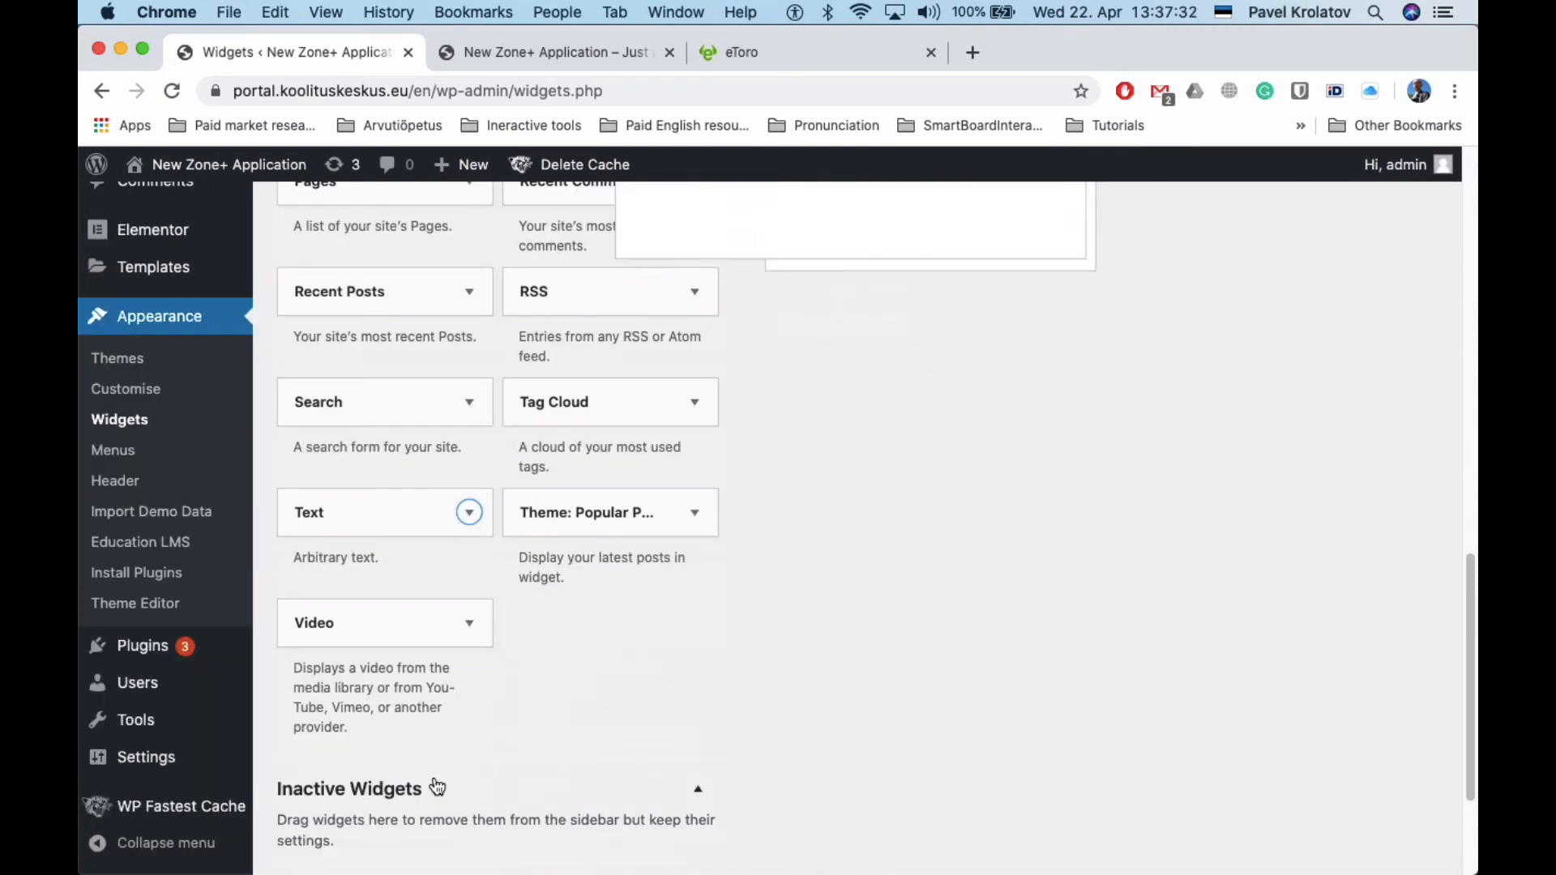
Enter 'My address is Paradise City' in the Text widget, save, and reload the site
{"action": "left_click", "coordinate": [798, 423]}
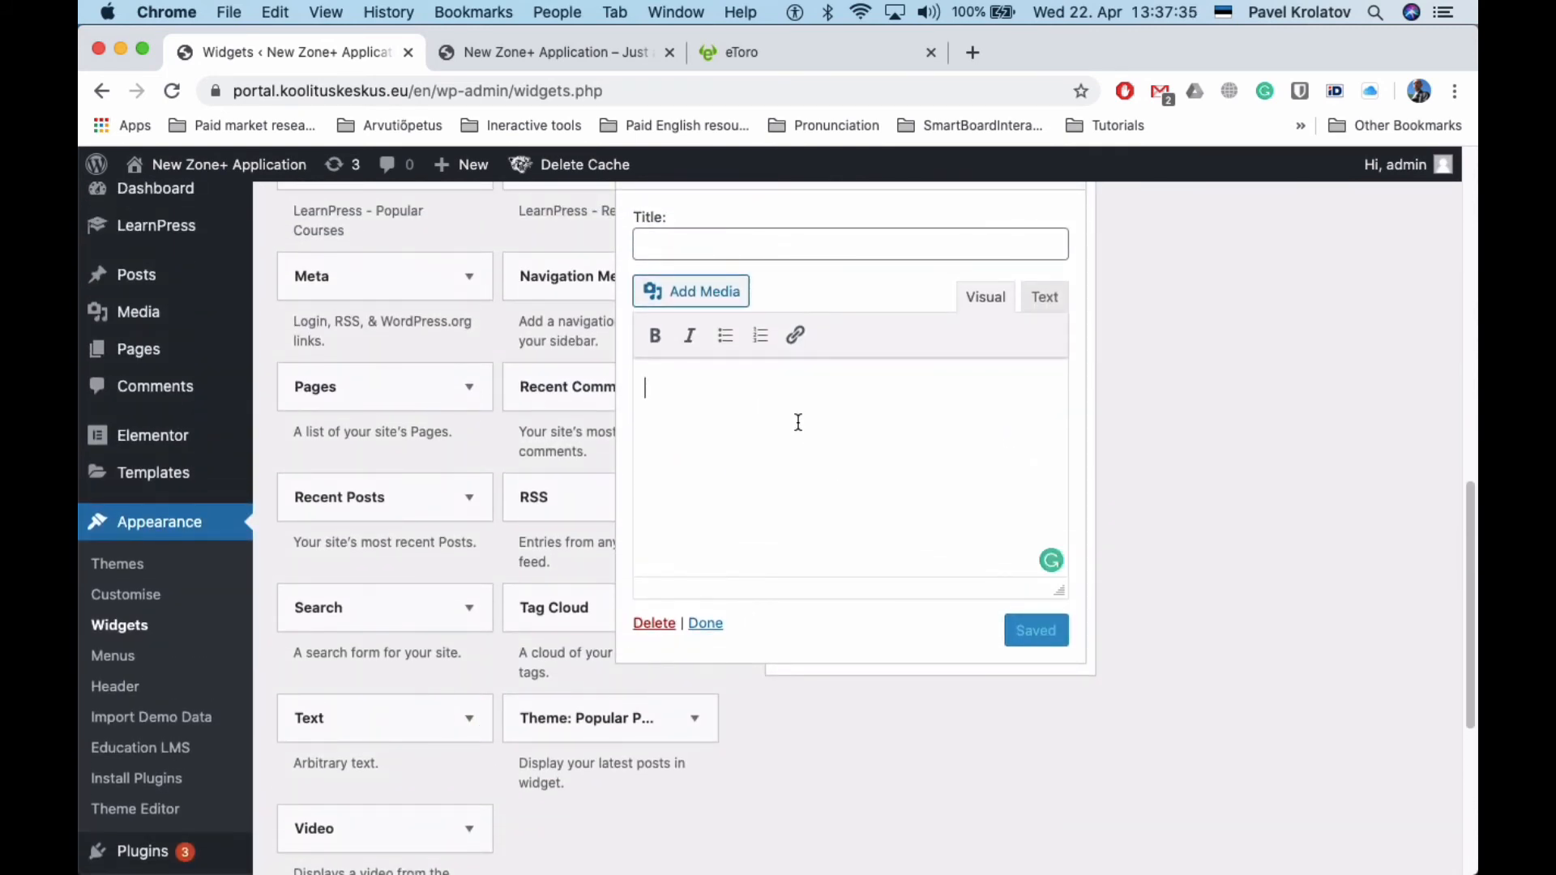
{"action": "type", "text": "My address is "}
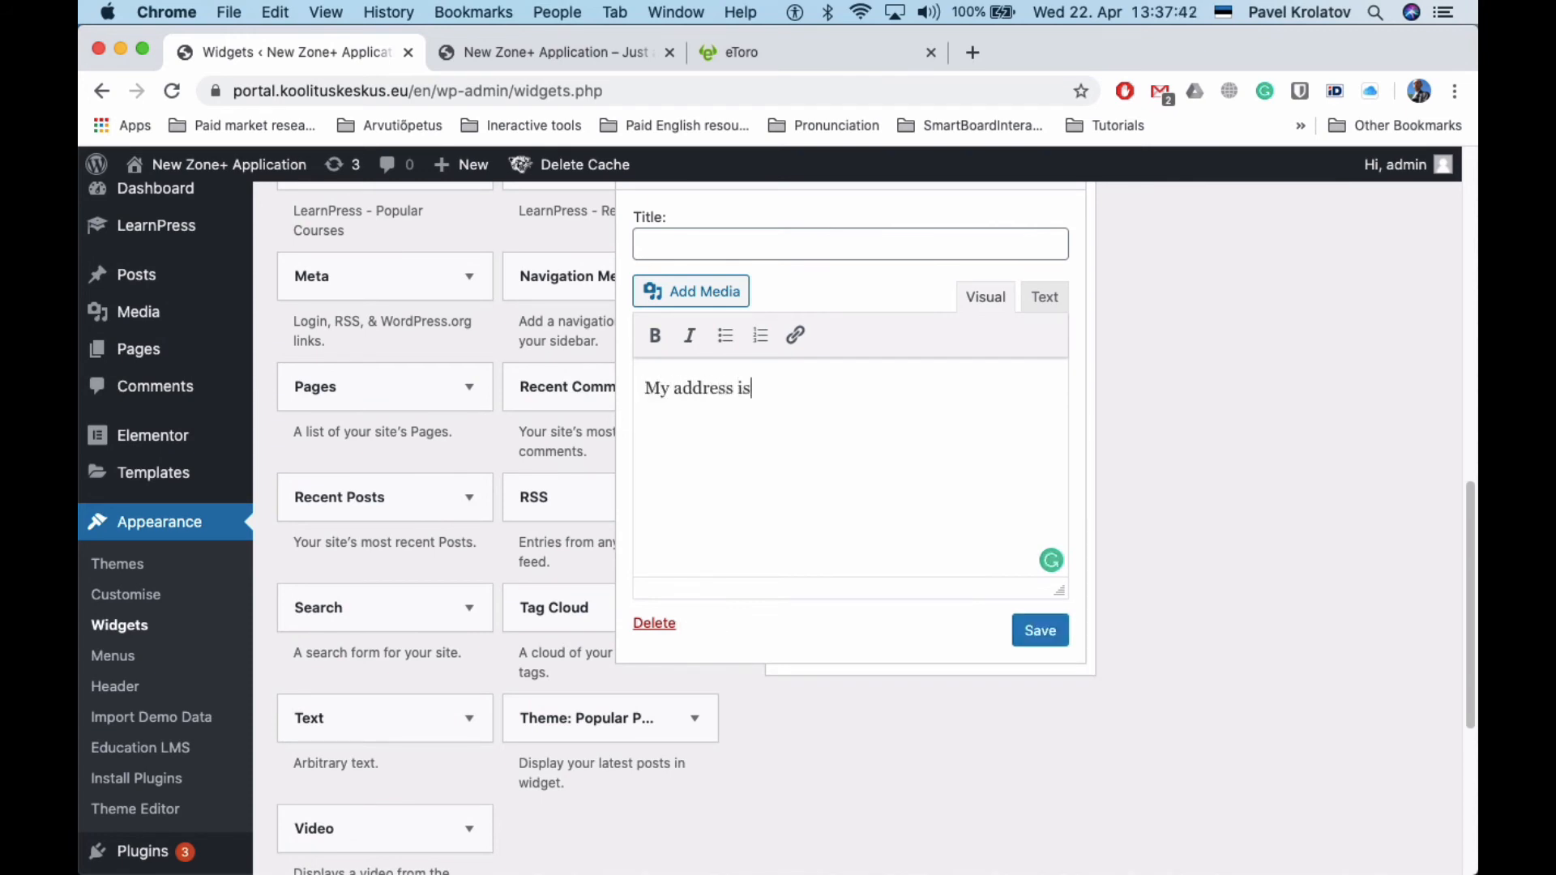
{"action": "type", "text": "Paradise City"}
{"action": "left_click", "coordinate": [1030, 632]}
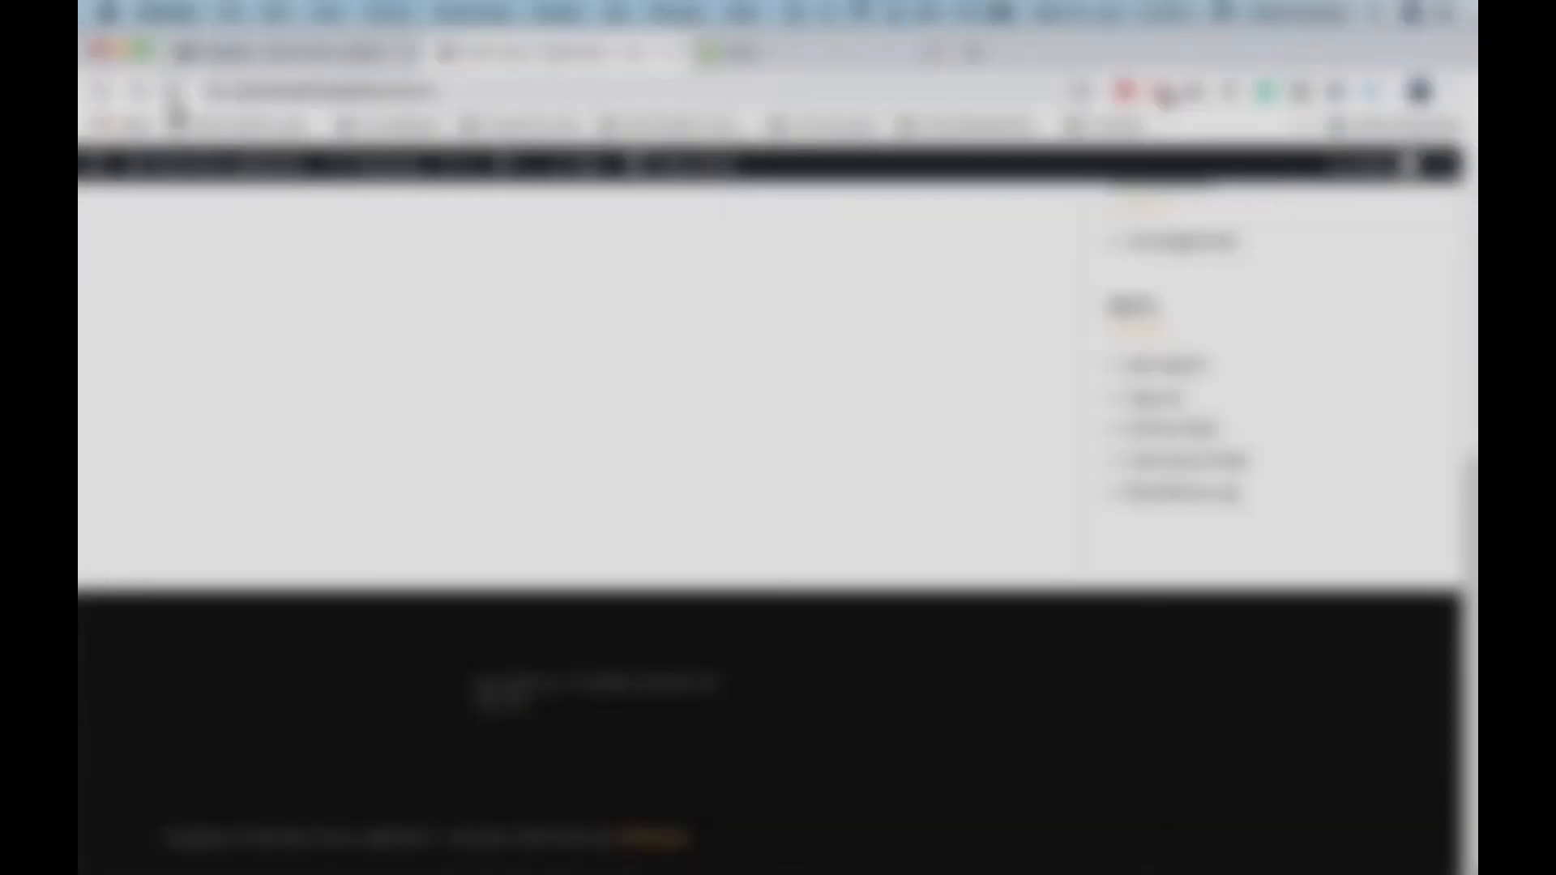
{"action": "left_click", "coordinate": [172, 91]}
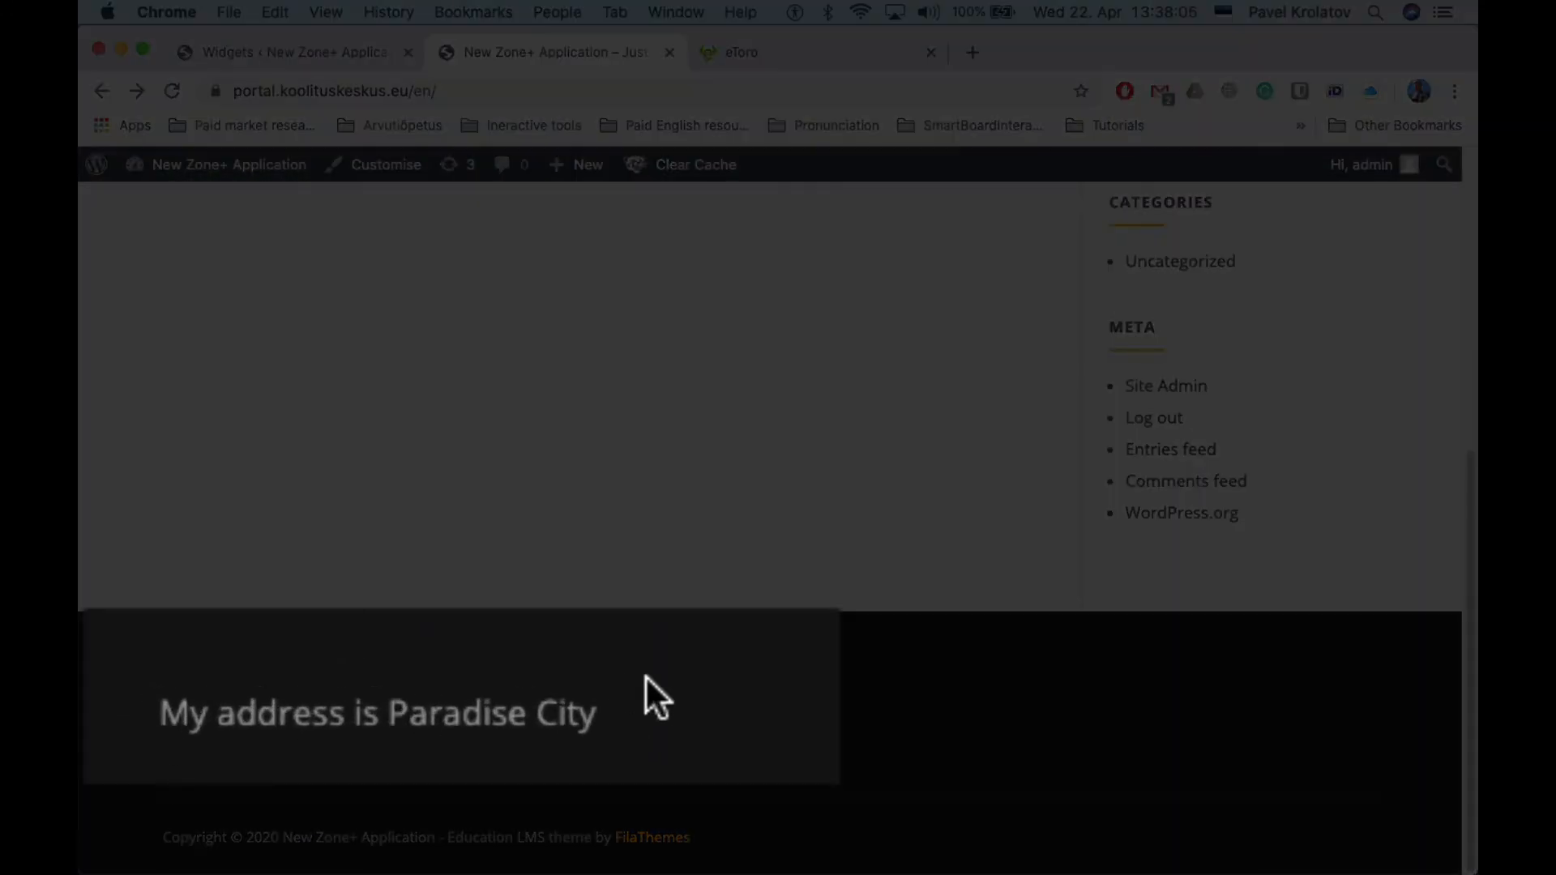
{"action": "scroll", "coordinate": [362, 688], "scroll_direction": "up", "scroll_amount": 2}
{"action": "scroll", "coordinate": [362, 688], "scroll_direction": "up", "scroll_amount": 5}
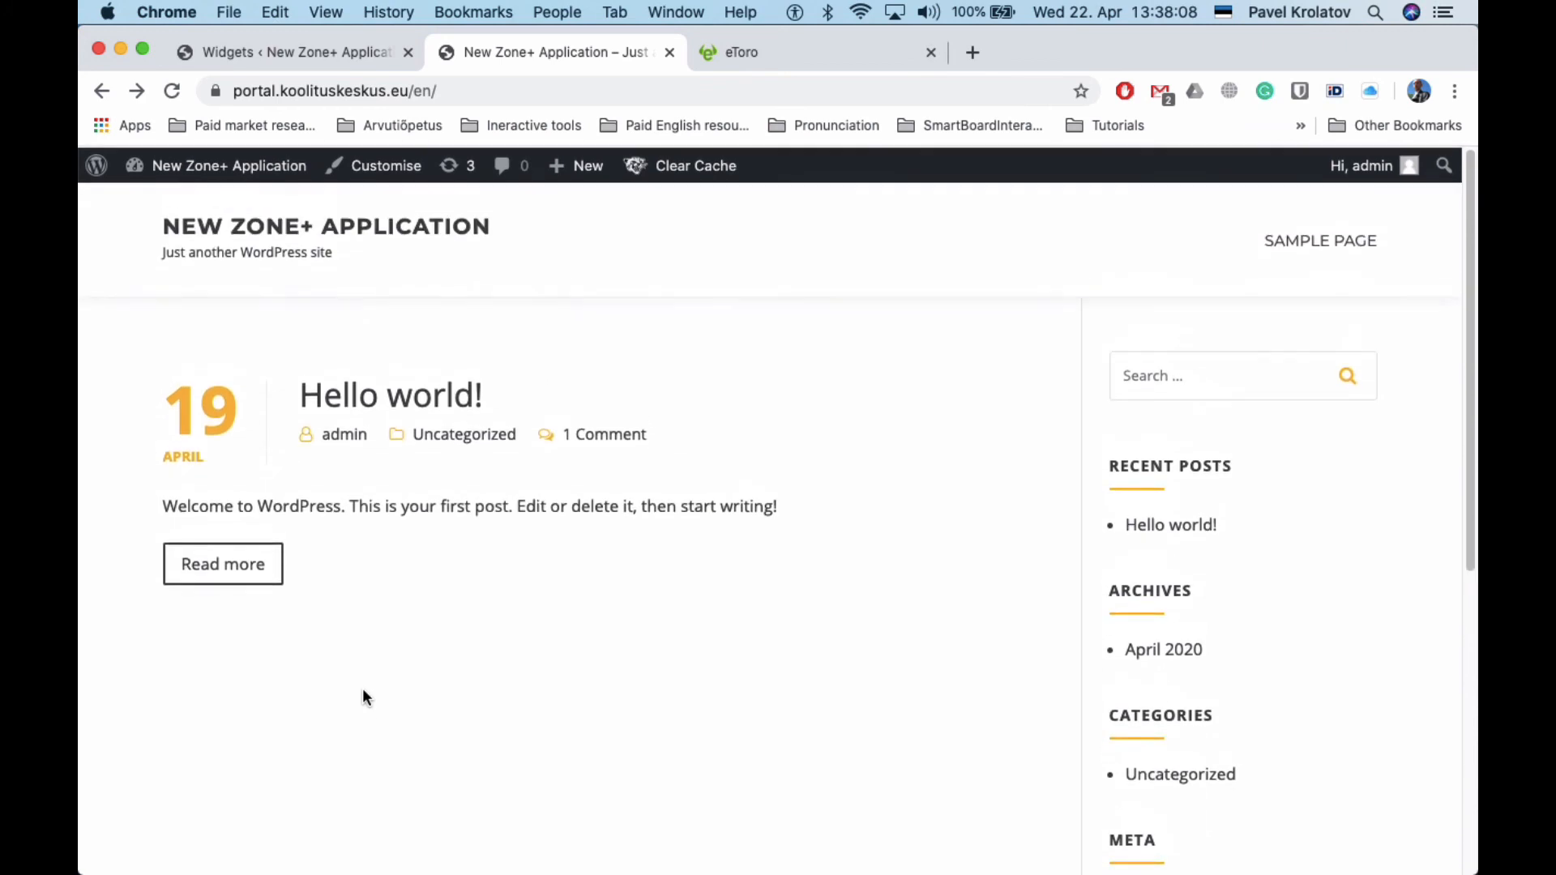
{"action": "scroll", "coordinate": [567, 775], "scroll_direction": "down", "scroll_amount": 2}
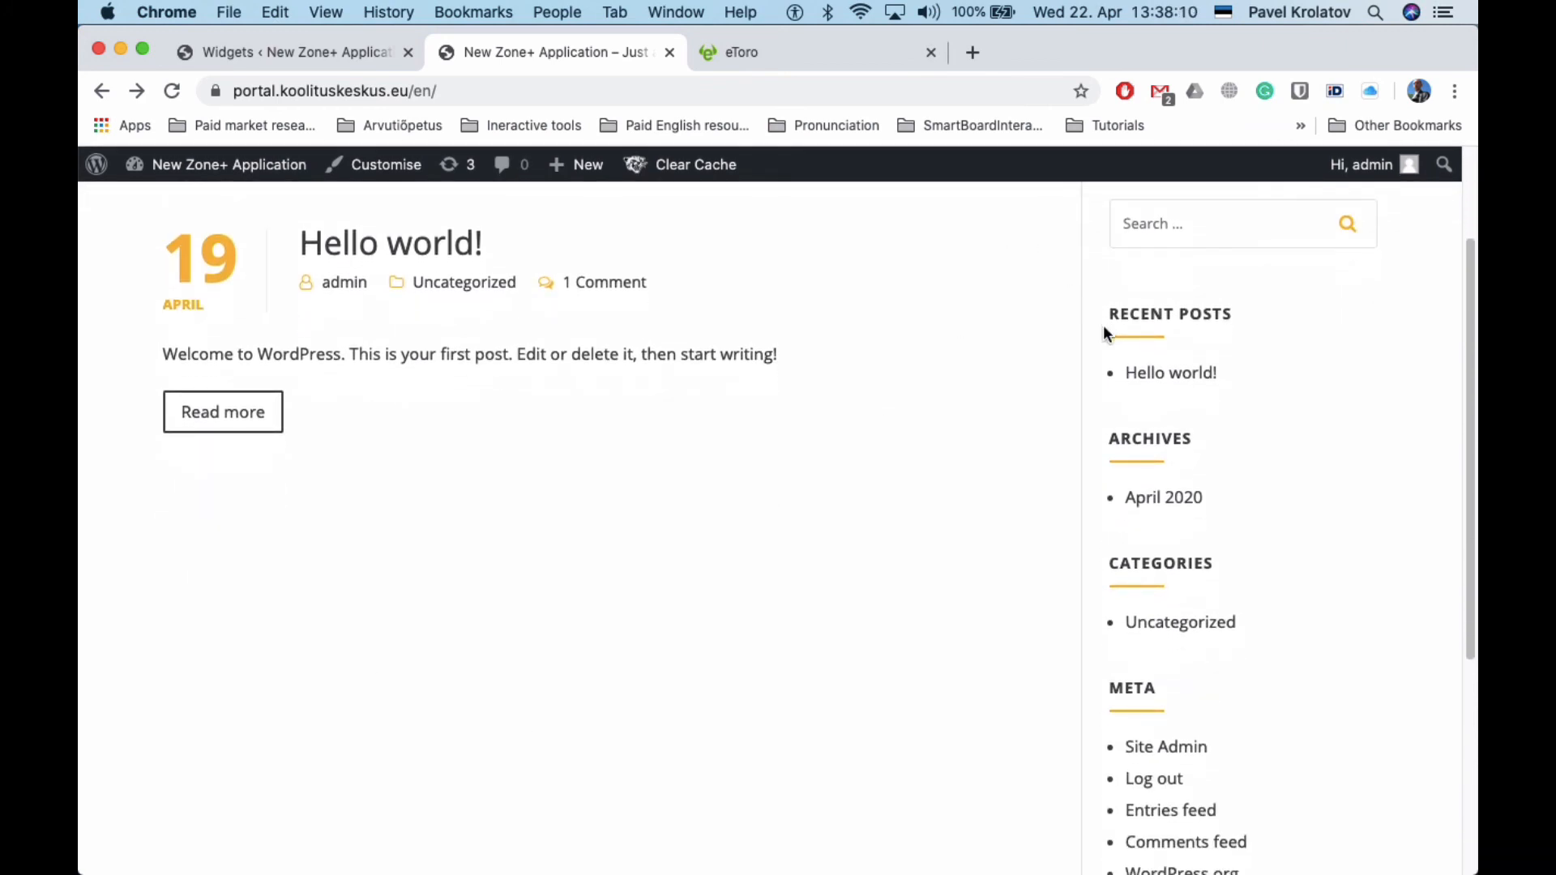
{"action": "scroll", "coordinate": [952, 688], "scroll_direction": "down", "scroll_amount": 3}
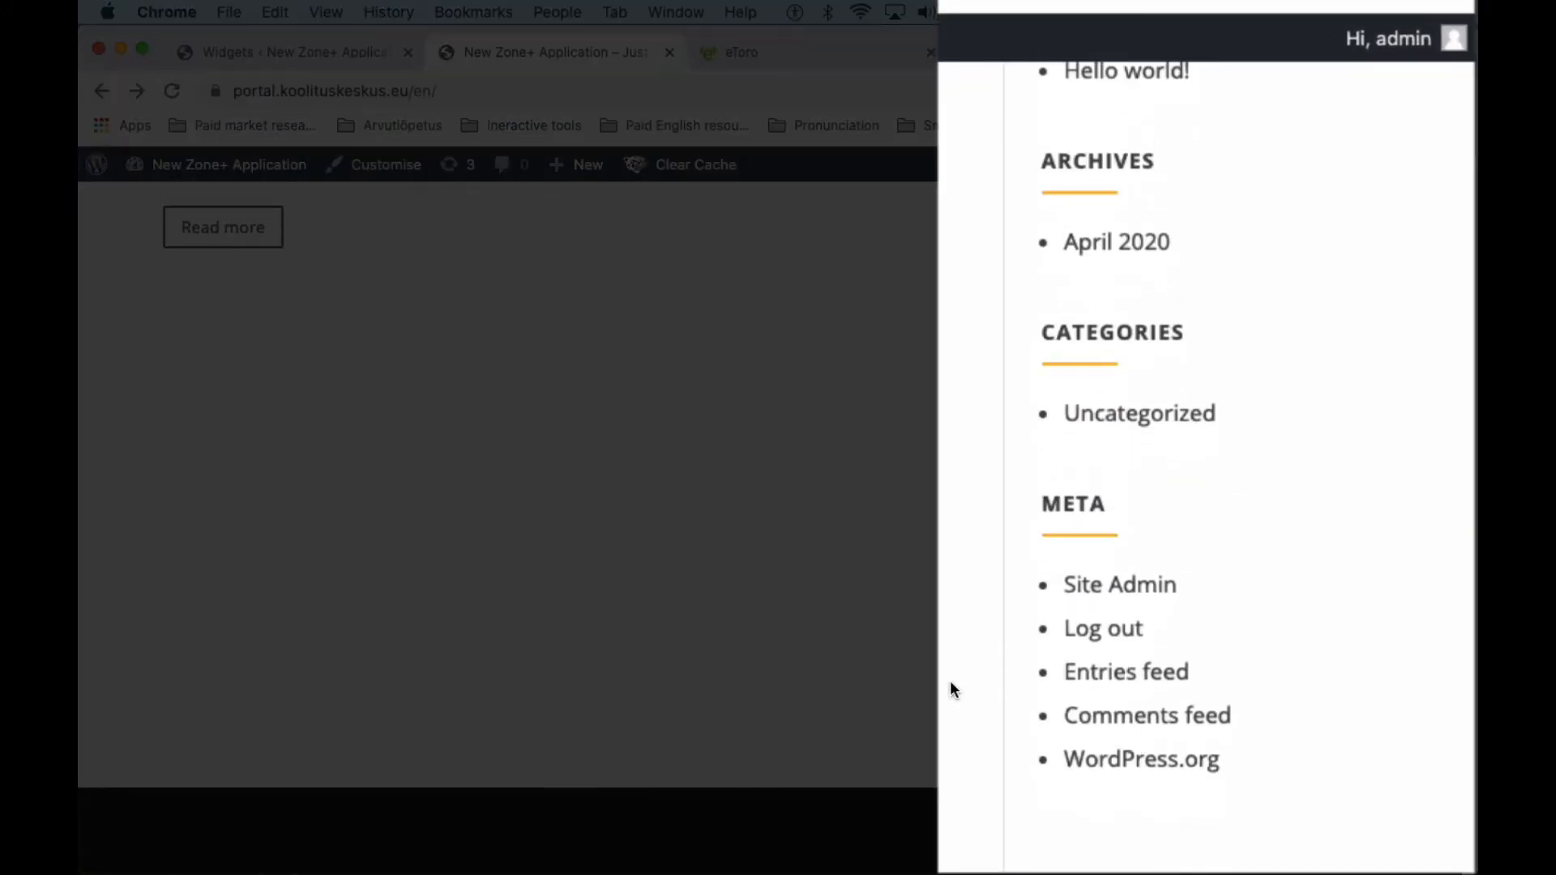
{"action": "scroll", "coordinate": [953, 689], "scroll_direction": "up", "scroll_amount": 4}
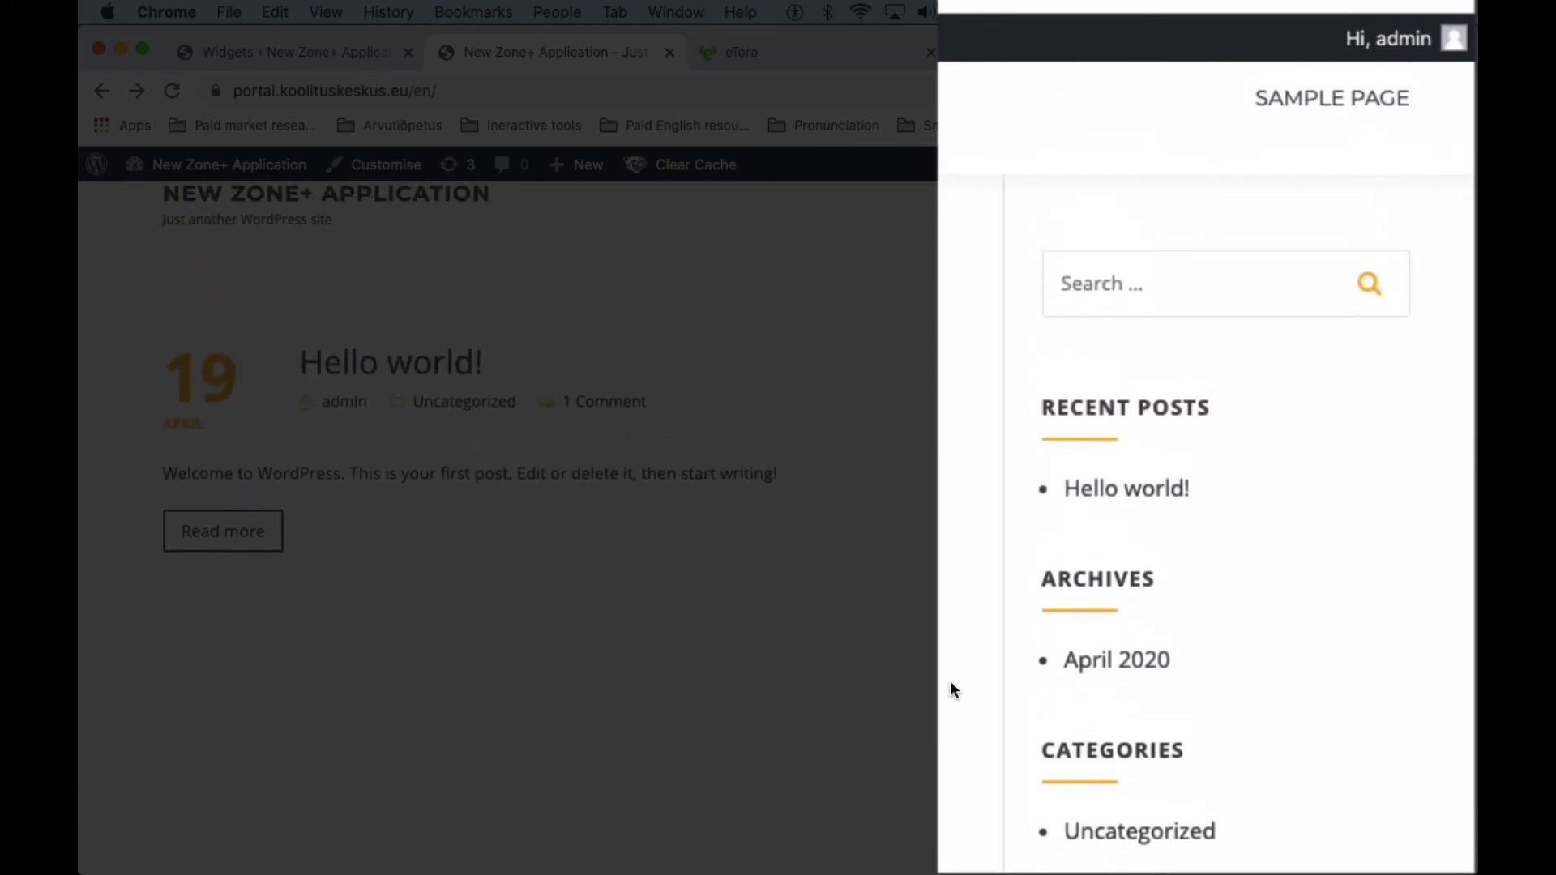